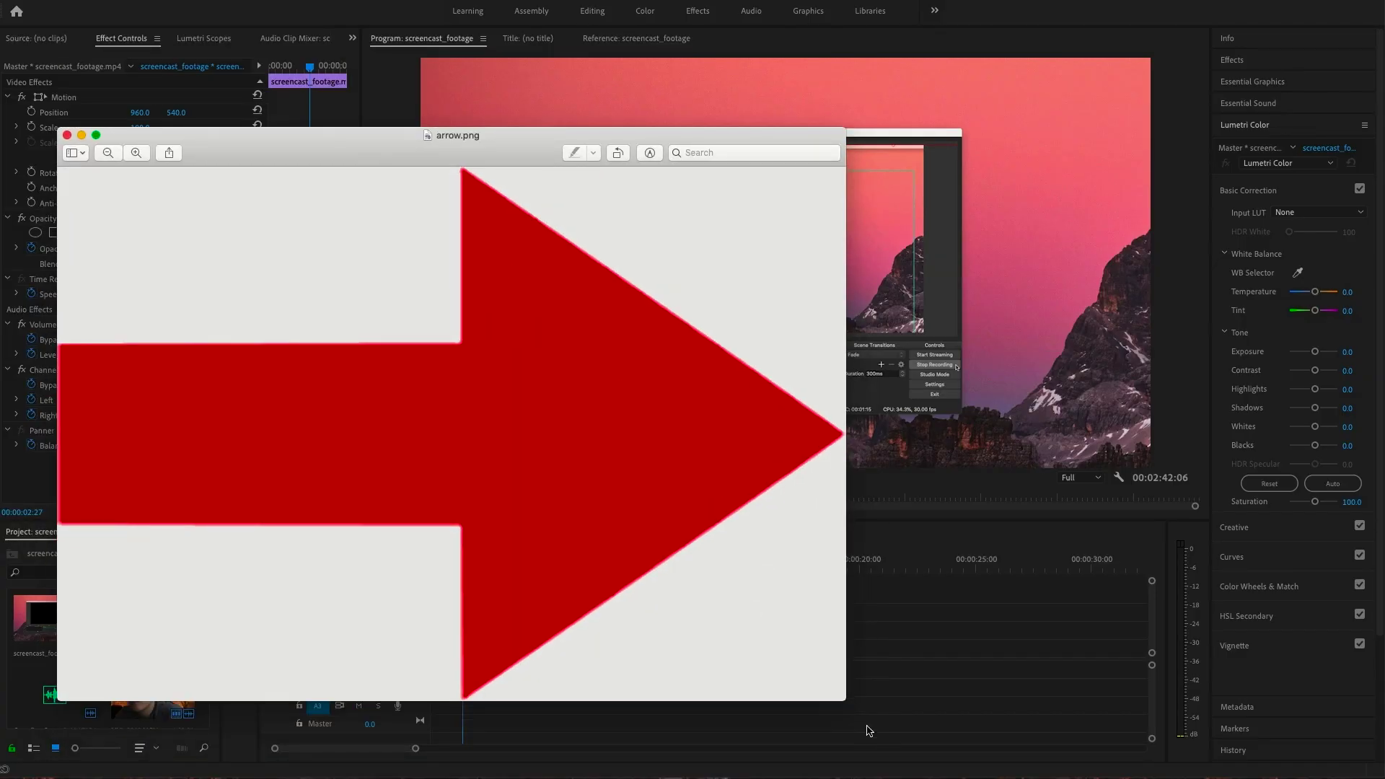
Step: Place arrow.png from its preview window on track V4 near two seconds, at scale 27 and position 211, 540
{"action": "mouse_move", "coordinate": [846, 701]}
{"action": "left_mouse_down"}
{"action": "mouse_move", "coordinate": [457, 375]}
{"action": "mouse_move", "coordinate": [473, 414]}
{"action": "mouse_move", "coordinate": [459, 418]}
{"action": "left_mouse_up"}
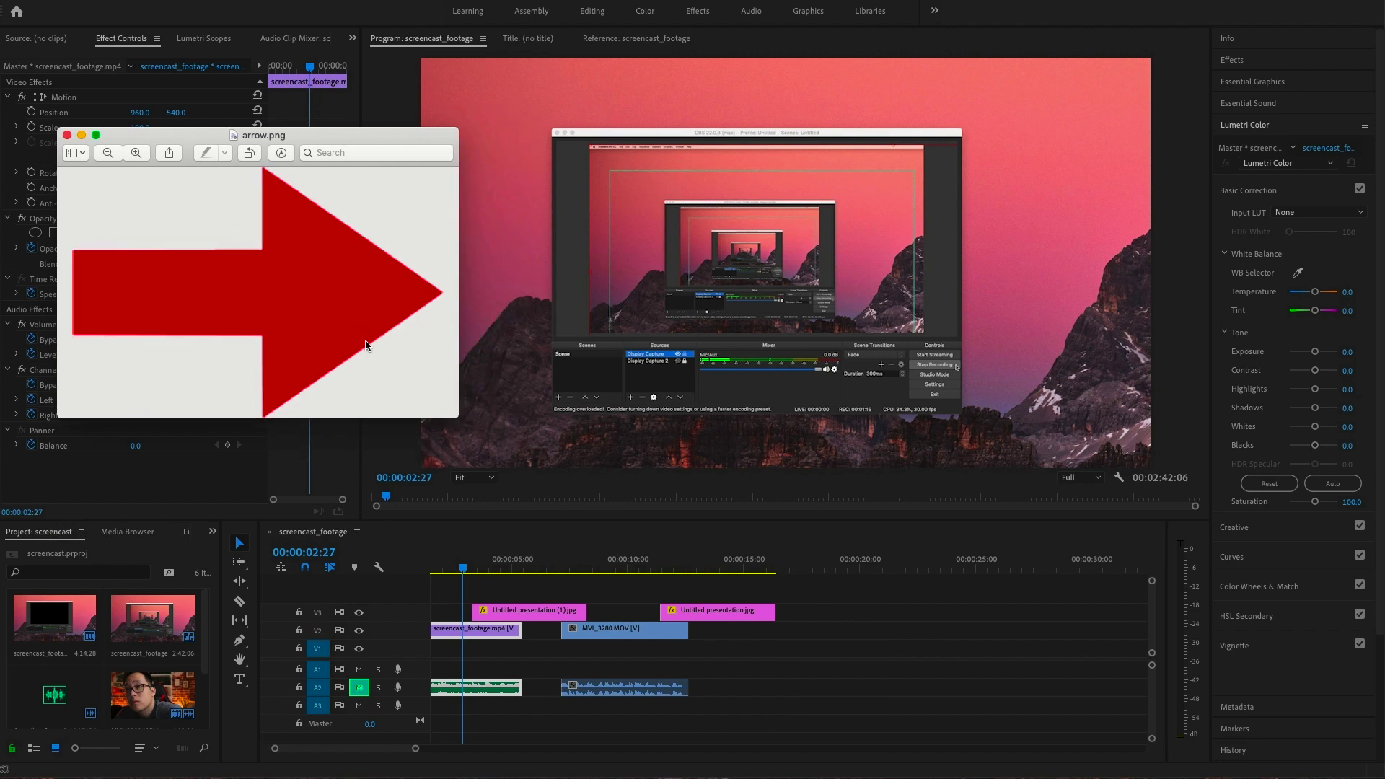
{"action": "mouse_move", "coordinate": [367, 338]}
{"action": "left_mouse_down"}
{"action": "mouse_move", "coordinate": [536, 349]}
{"action": "mouse_move", "coordinate": [339, 309]}
{"action": "left_mouse_up"}
{"action": "left_click", "coordinate": [368, 247]}
{"action": "left_click_drag", "start_coordinate": [498, 555], "coordinate": [465, 595]}
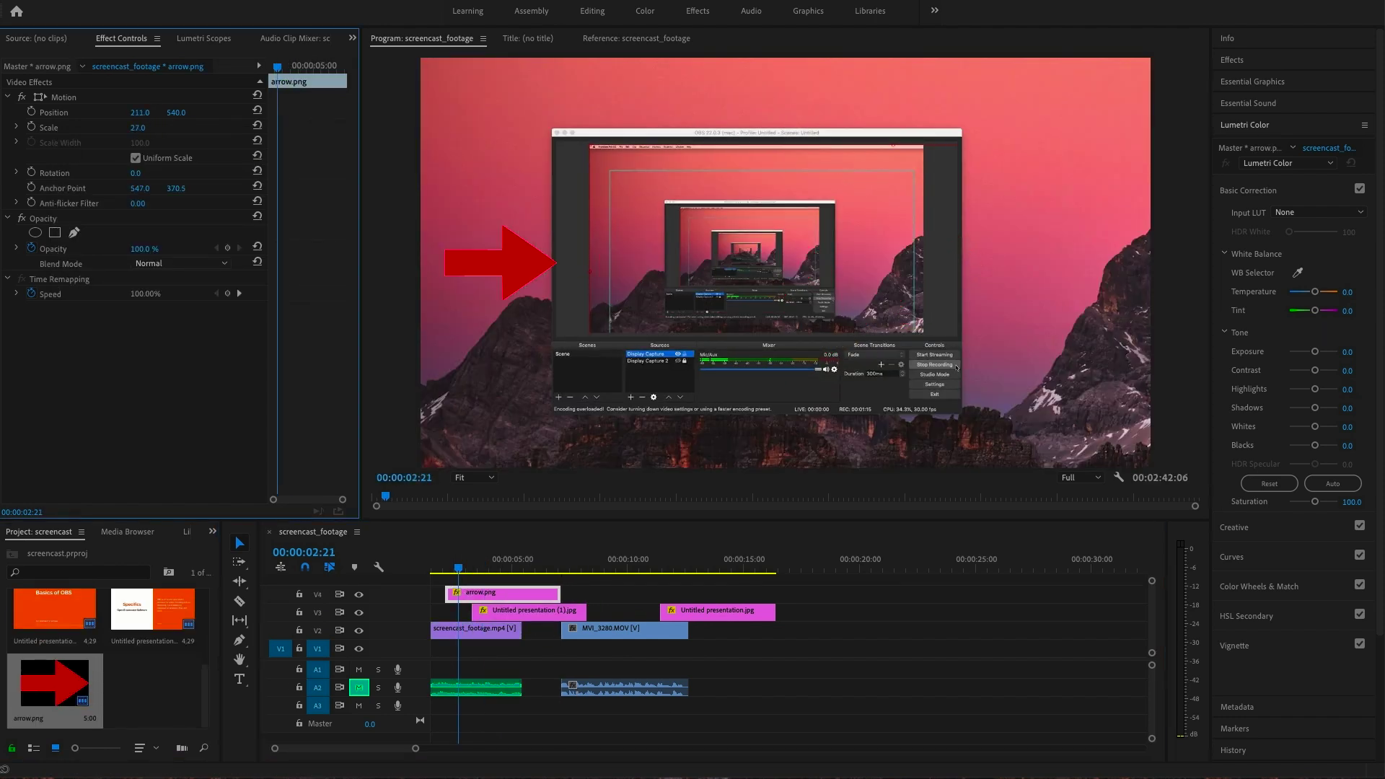
Step: Add circle.png on track V5 above the arrow, scaled to 14 and positioned at 1342, 829 around the recording controls
{"action": "left_click_drag", "start_coordinate": [371, 595], "coordinate": [466, 577]}
{"action": "left_click_drag", "start_coordinate": [138, 127], "coordinate": [397, 112]}
{"action": "left_click_drag", "start_coordinate": [176, 112], "coordinate": [132, 128]}
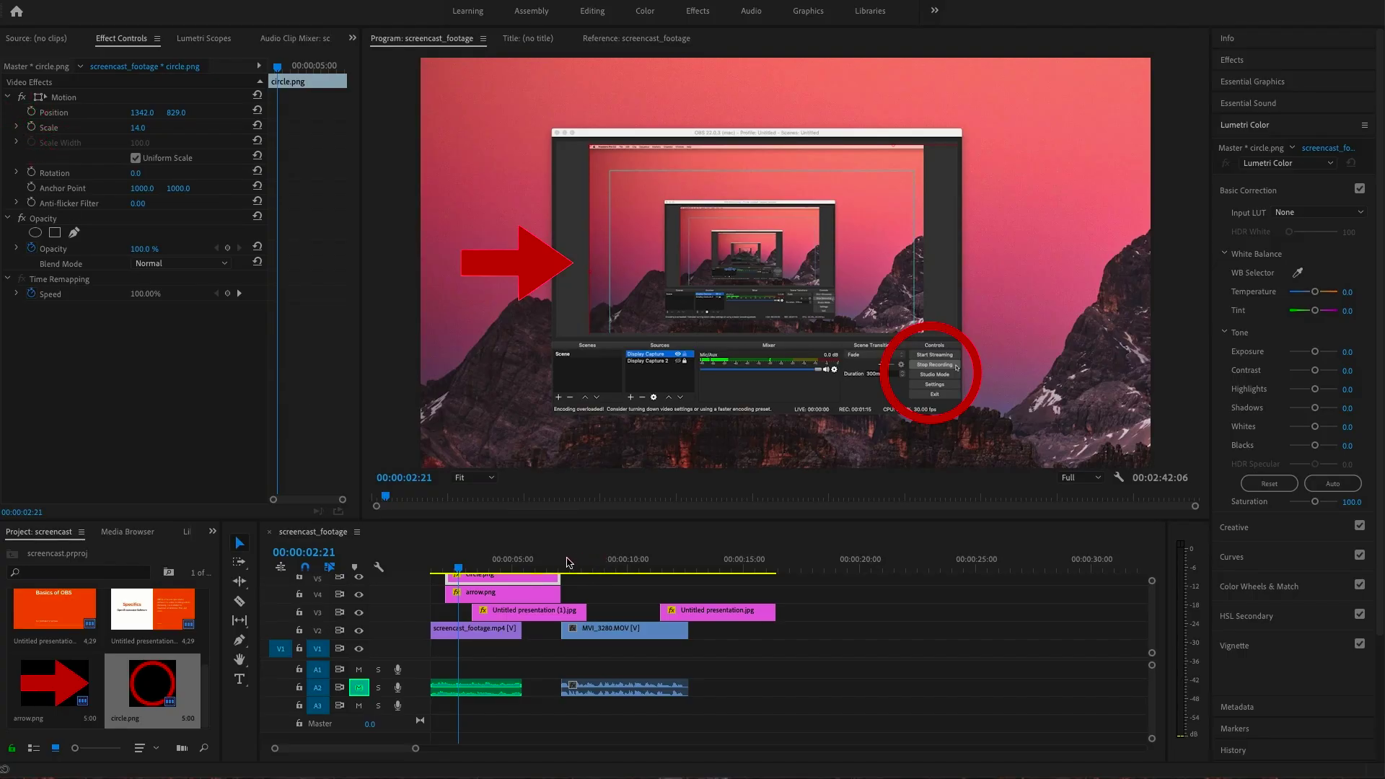
Step: Move the Untitled presentation (1).jpg clip to start at about 00:00:18:25 and extend the end of the screencast_footage.mp4 clip
{"action": "left_click", "coordinate": [472, 628]}
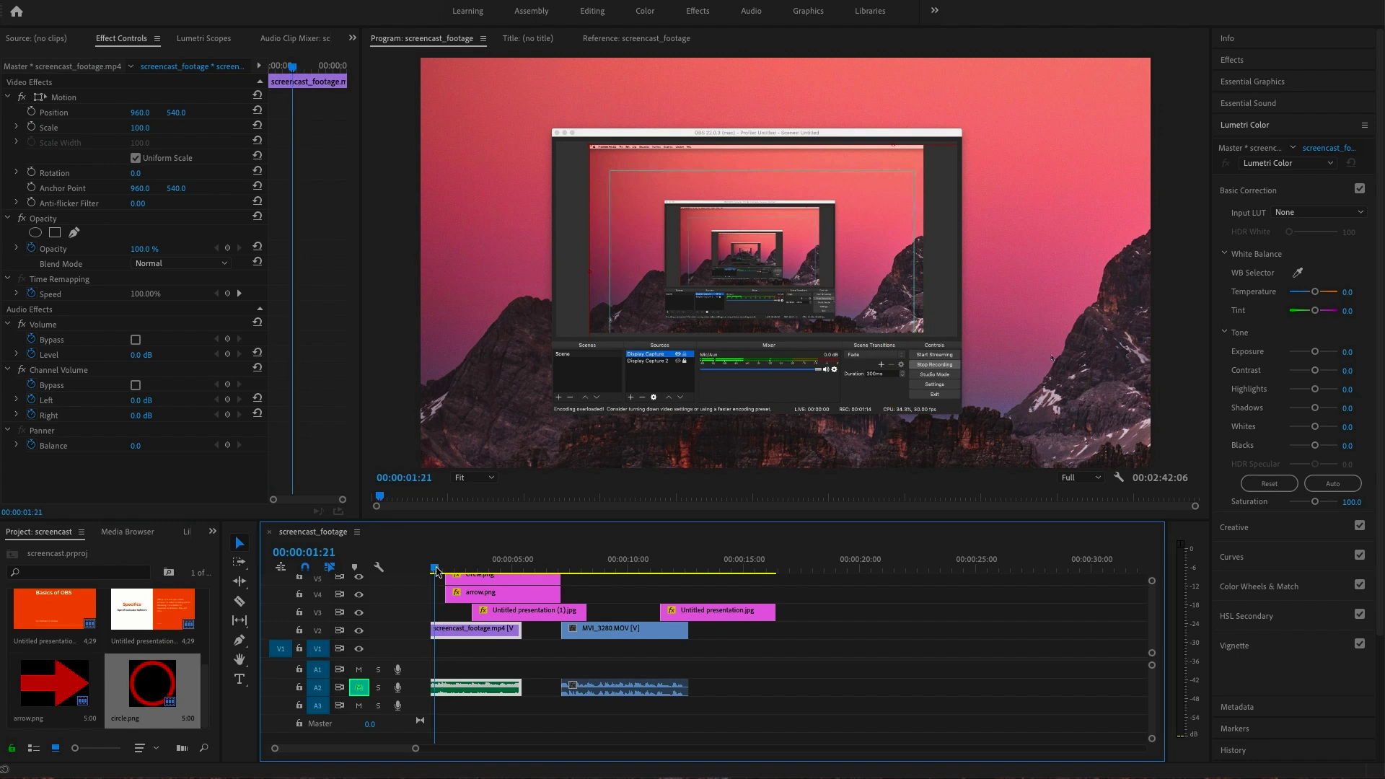
{"action": "left_click", "coordinate": [483, 568]}
{"action": "left_click_drag", "start_coordinate": [483, 570], "coordinate": [455, 570]}
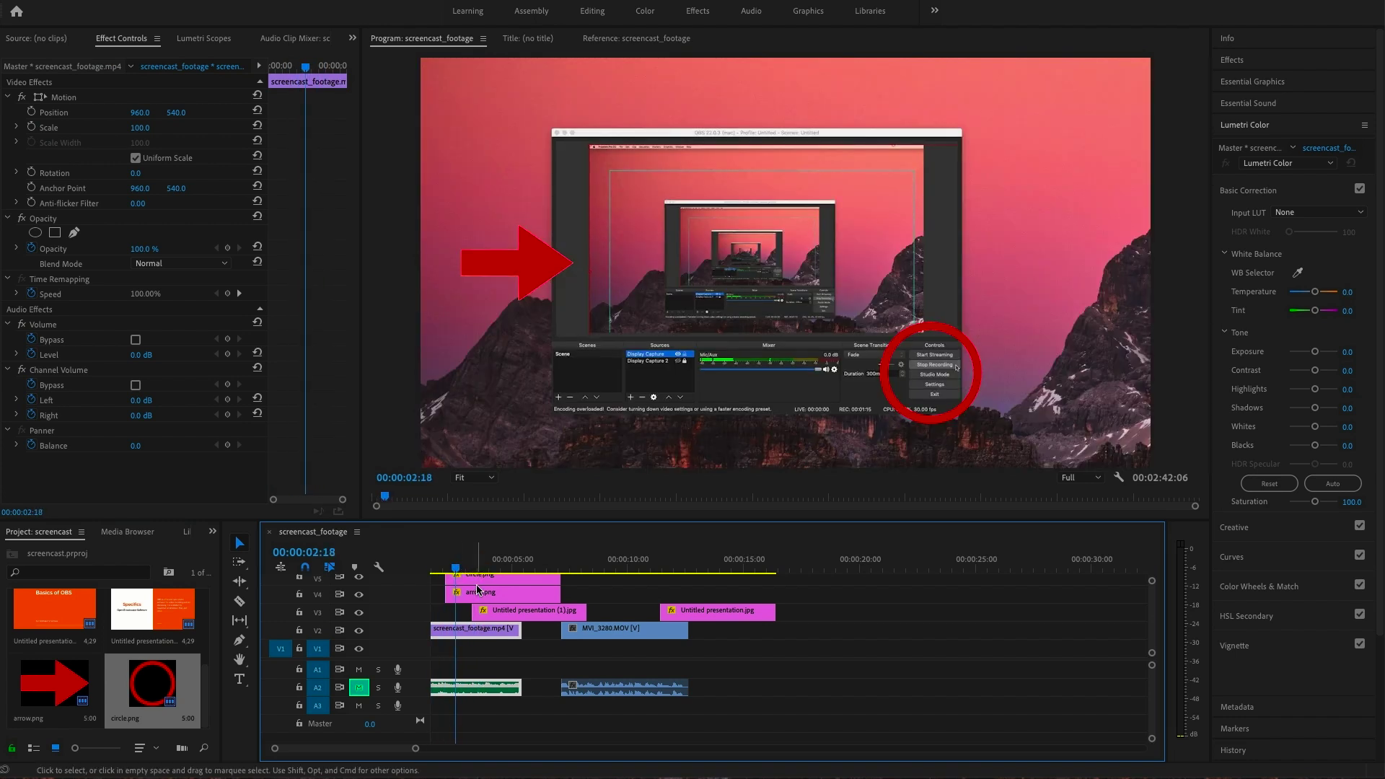
{"action": "left_click_drag", "start_coordinate": [497, 615], "coordinate": [859, 615]}
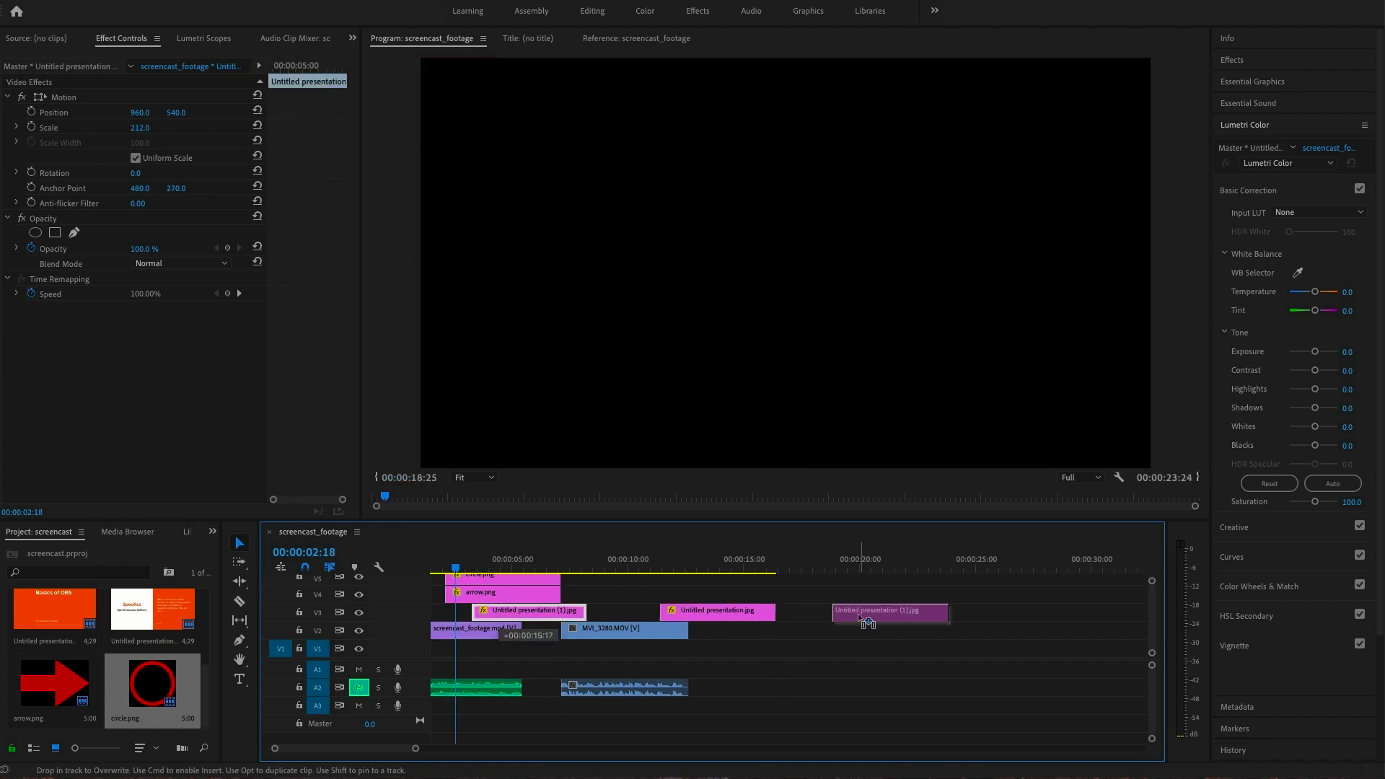
{"action": "left_click_drag", "start_coordinate": [521, 628], "coordinate": [550, 628]}
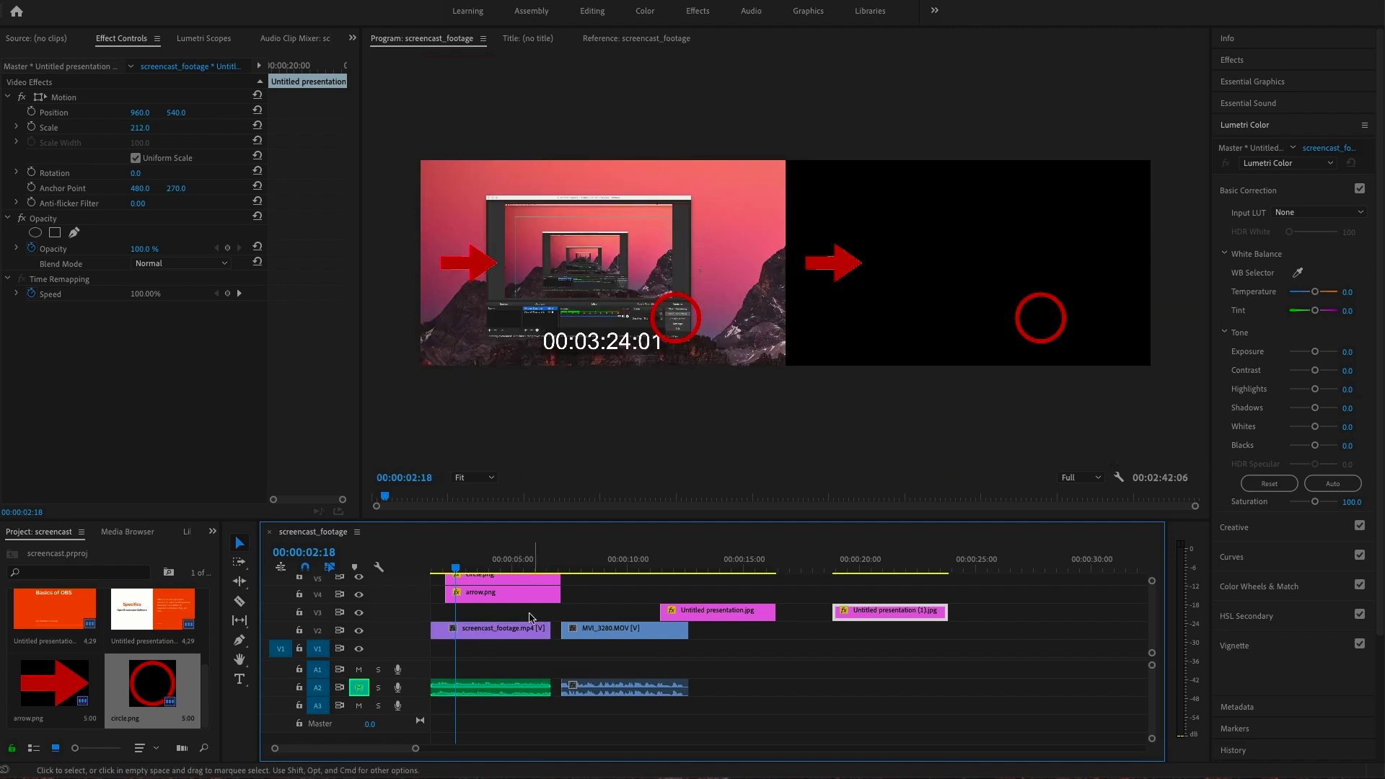
Step: Enable scale keyframing on the screencast_footage.mp4 clip at 00:00:02:12
{"action": "left_click_drag", "start_coordinate": [458, 571], "coordinate": [451, 567]}
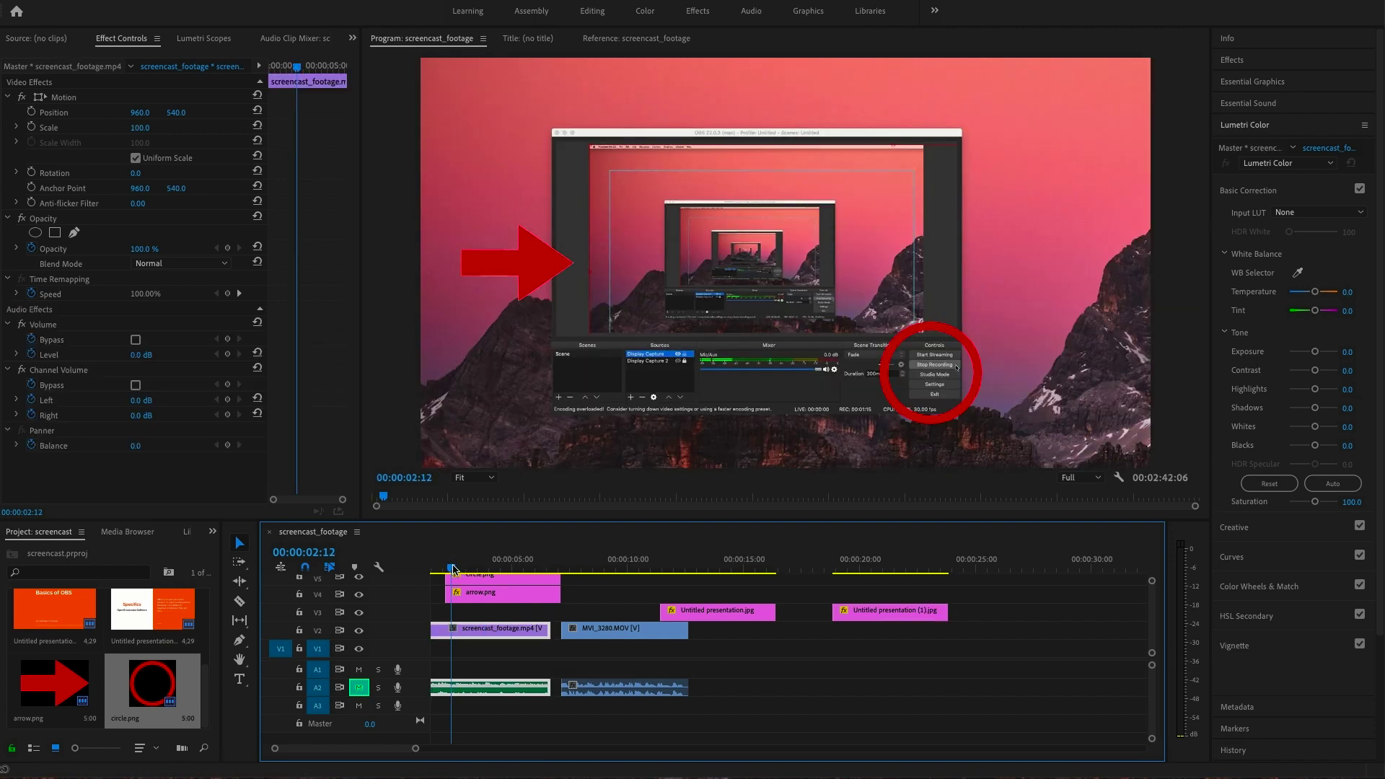
{"action": "left_click", "coordinate": [32, 129]}
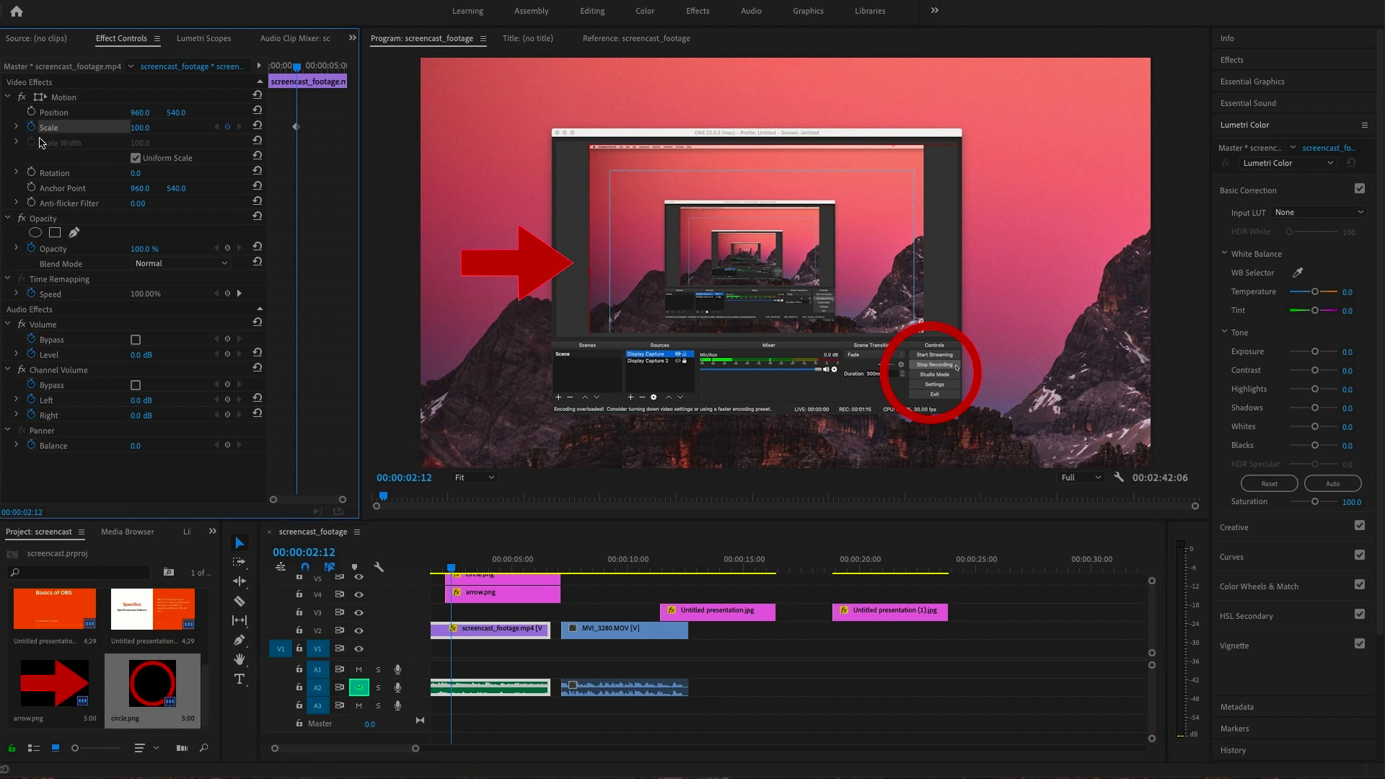
Step: Add a starting scale keyframe of 0 to the circle.png clip at 00:00:02:08
{"action": "scroll", "coordinate": [496, 596], "scroll_direction": "up", "scroll_amount": 1}
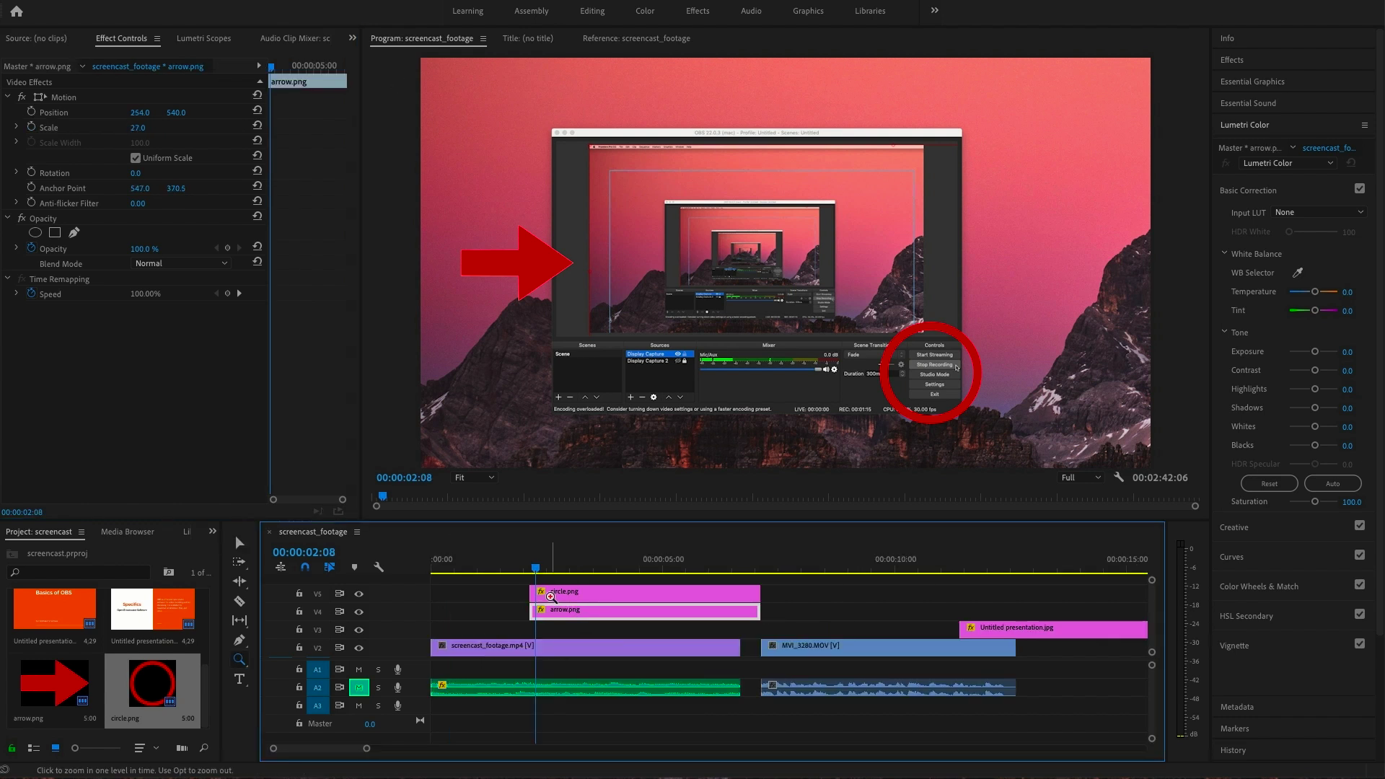
{"action": "left_click", "coordinate": [555, 592]}
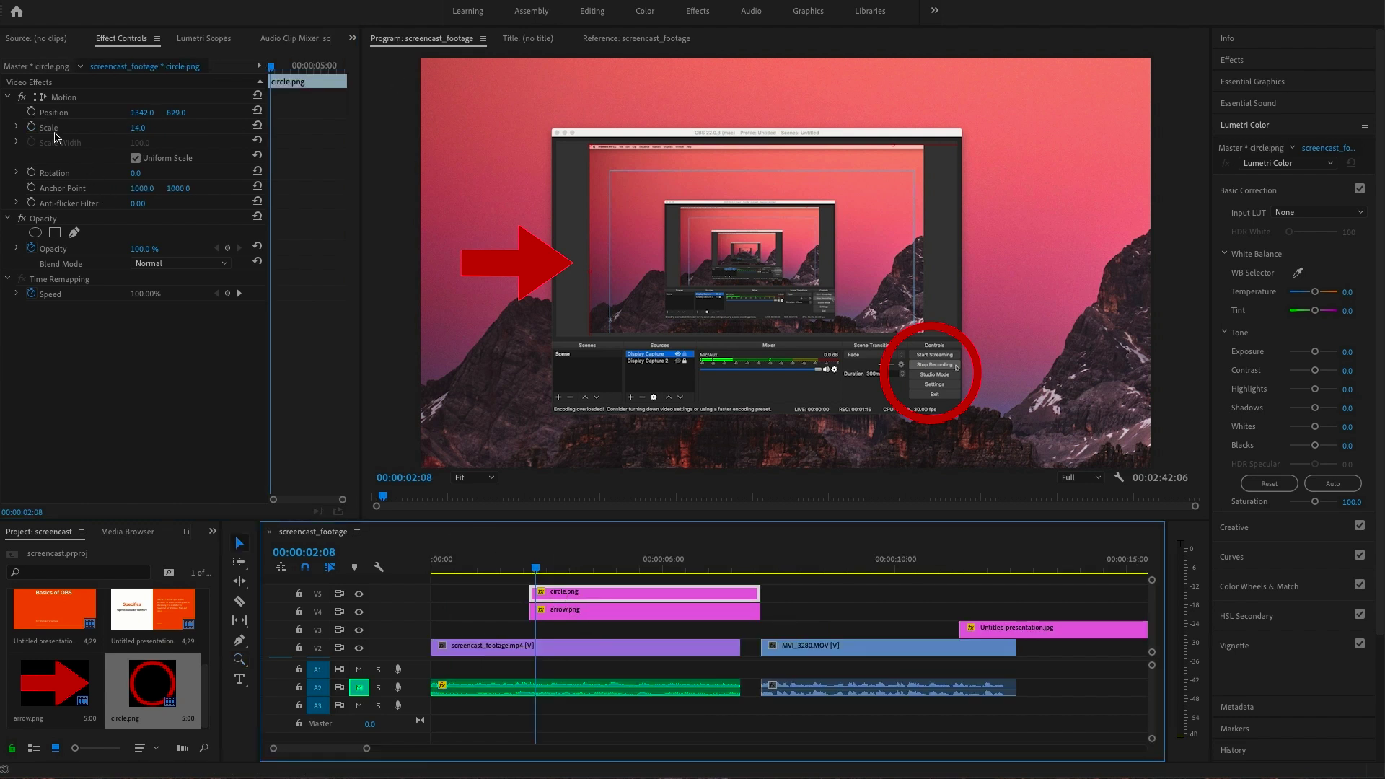
{"action": "left_click", "coordinate": [29, 127]}
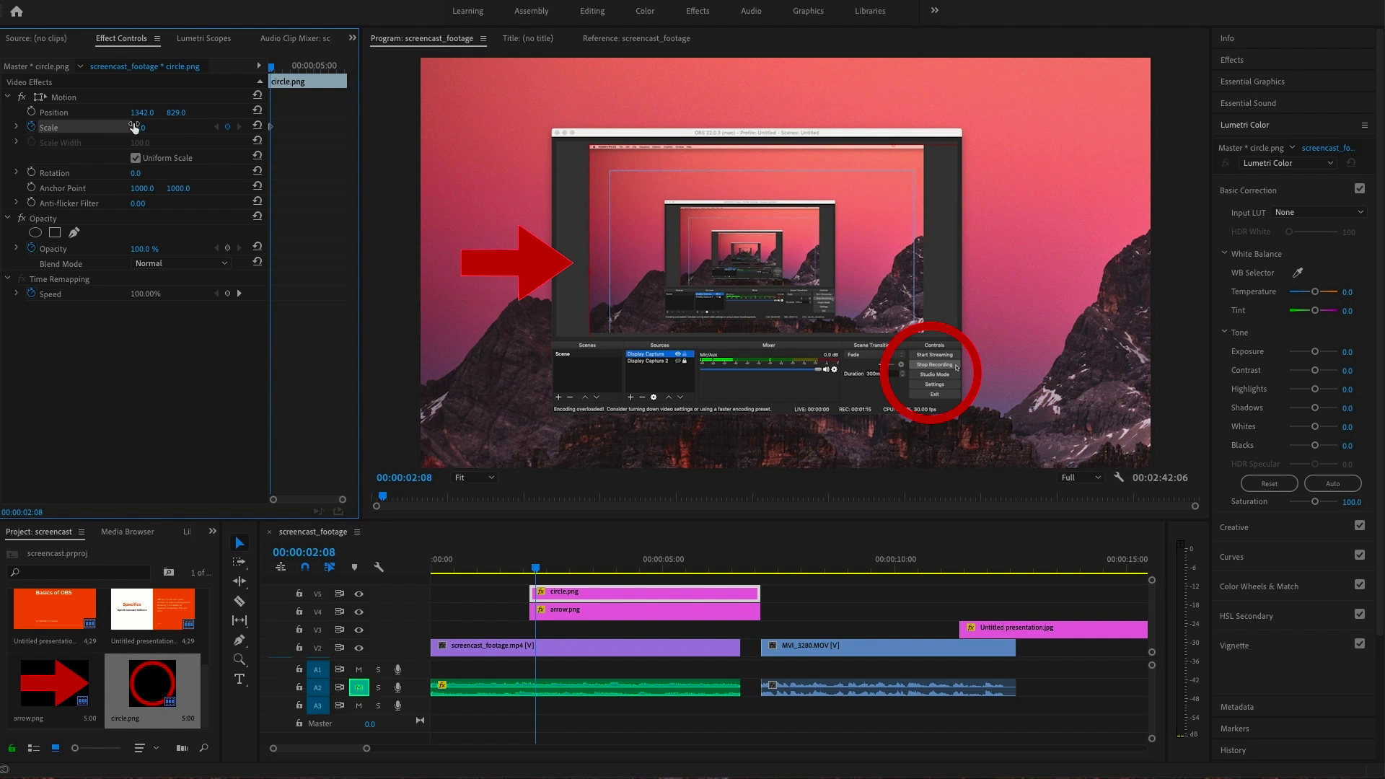
{"action": "mouse_move", "coordinate": [134, 127]}
{"action": "left_mouse_down"}
{"action": "mouse_move", "coordinate": [115, 127]}
{"action": "mouse_move", "coordinate": [131, 127]}
{"action": "left_mouse_up"}
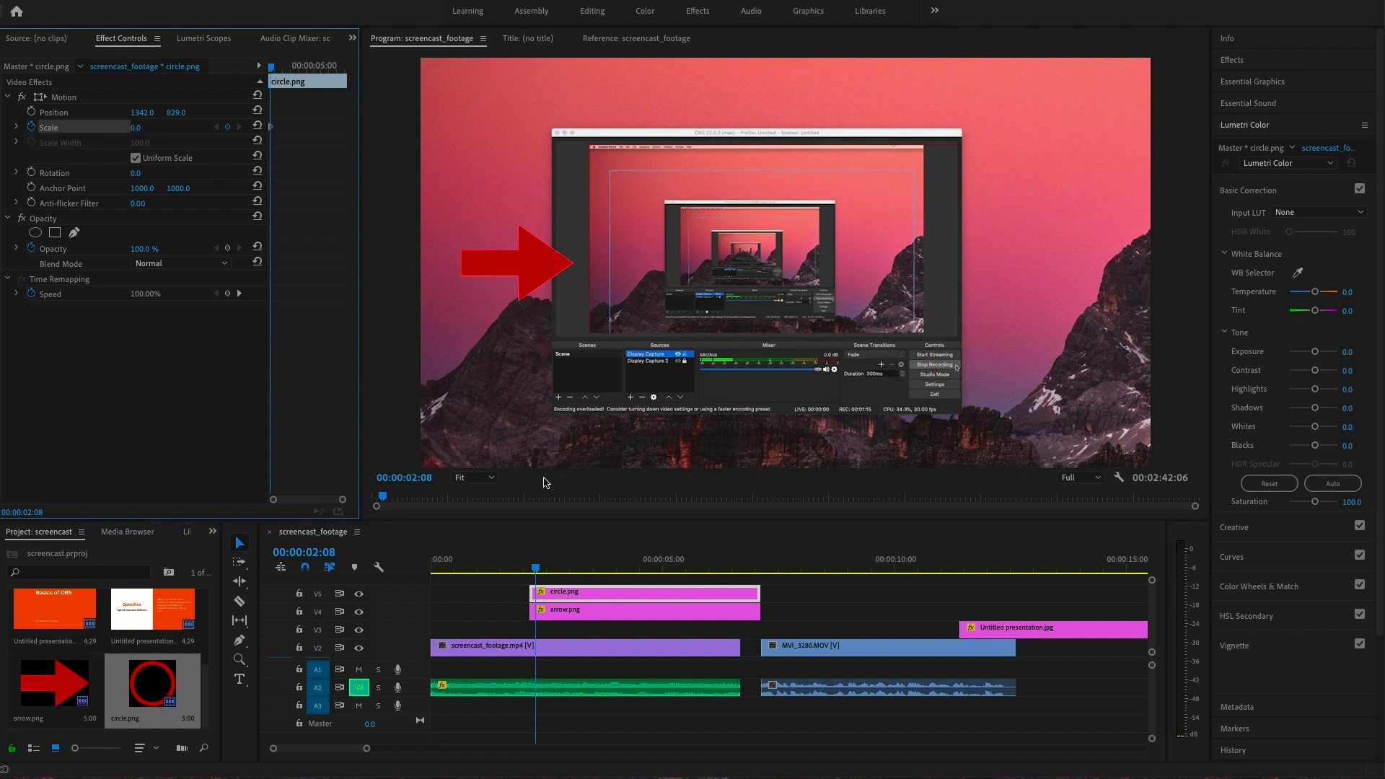
Step: Keyframe the circle's scale to 19 at 00:00:02:20 and play back the growing animation
{"action": "left_click_drag", "start_coordinate": [545, 568], "coordinate": [554, 570]}
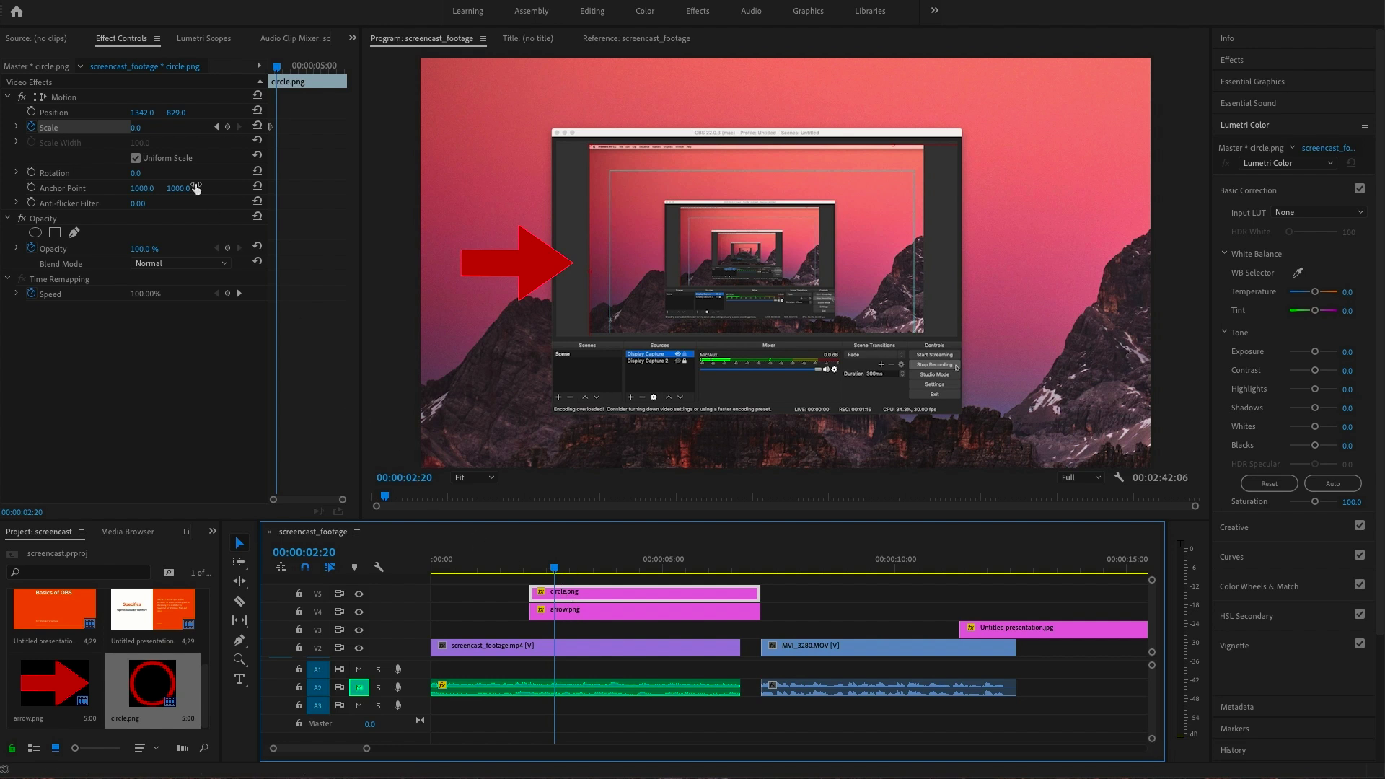
{"action": "left_click", "coordinate": [132, 128]}
{"action": "type", "text": "19"}
{"action": "key", "text": "Return"}
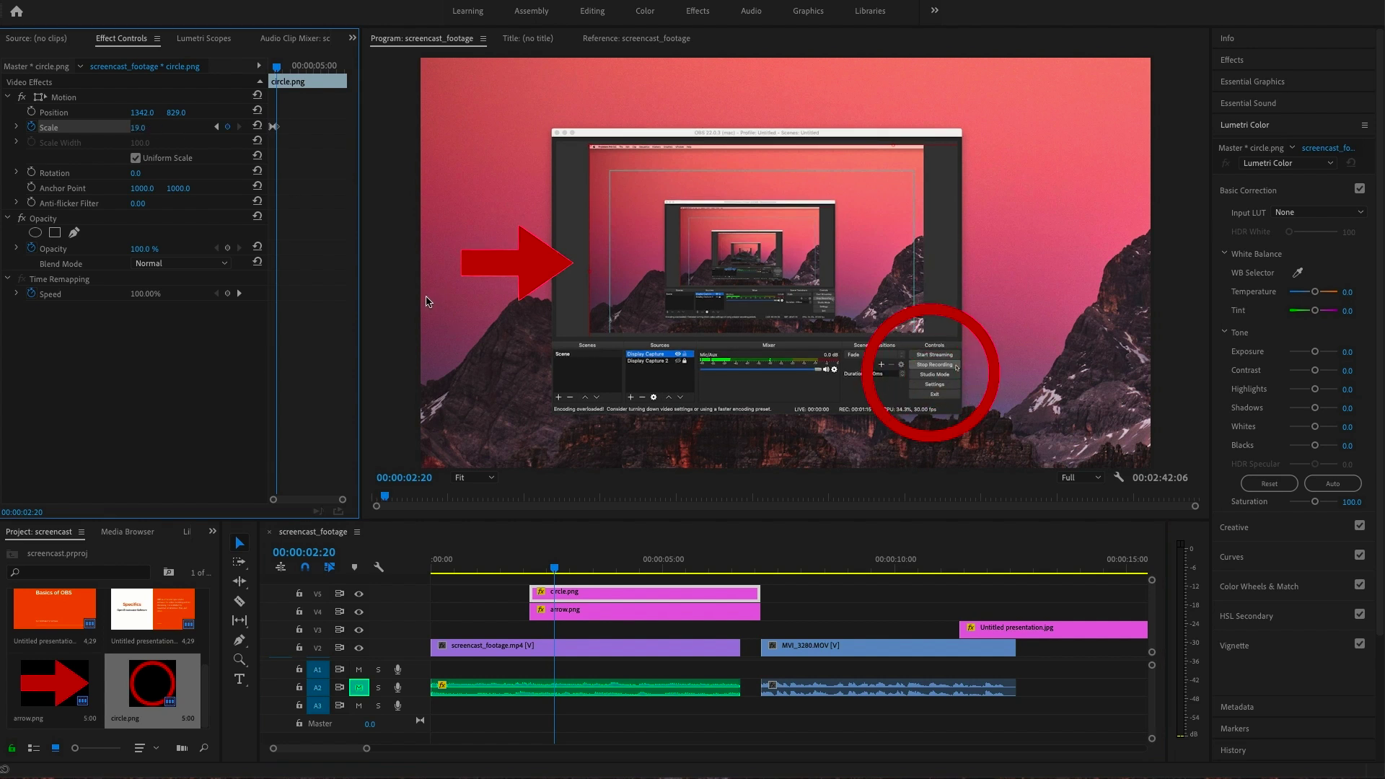
{"action": "left_click", "coordinate": [533, 567]}
{"action": "key", "text": "space"}
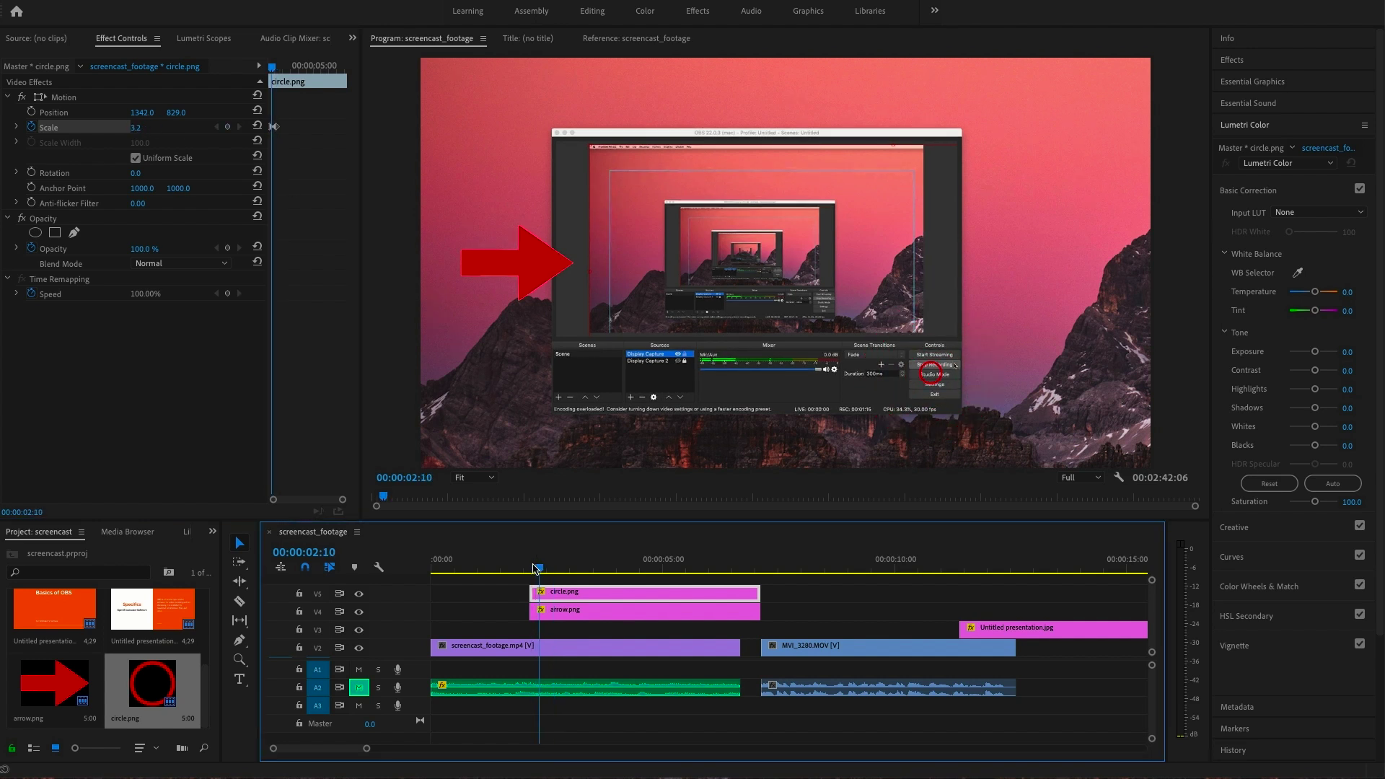
{"action": "key", "text": "space"}
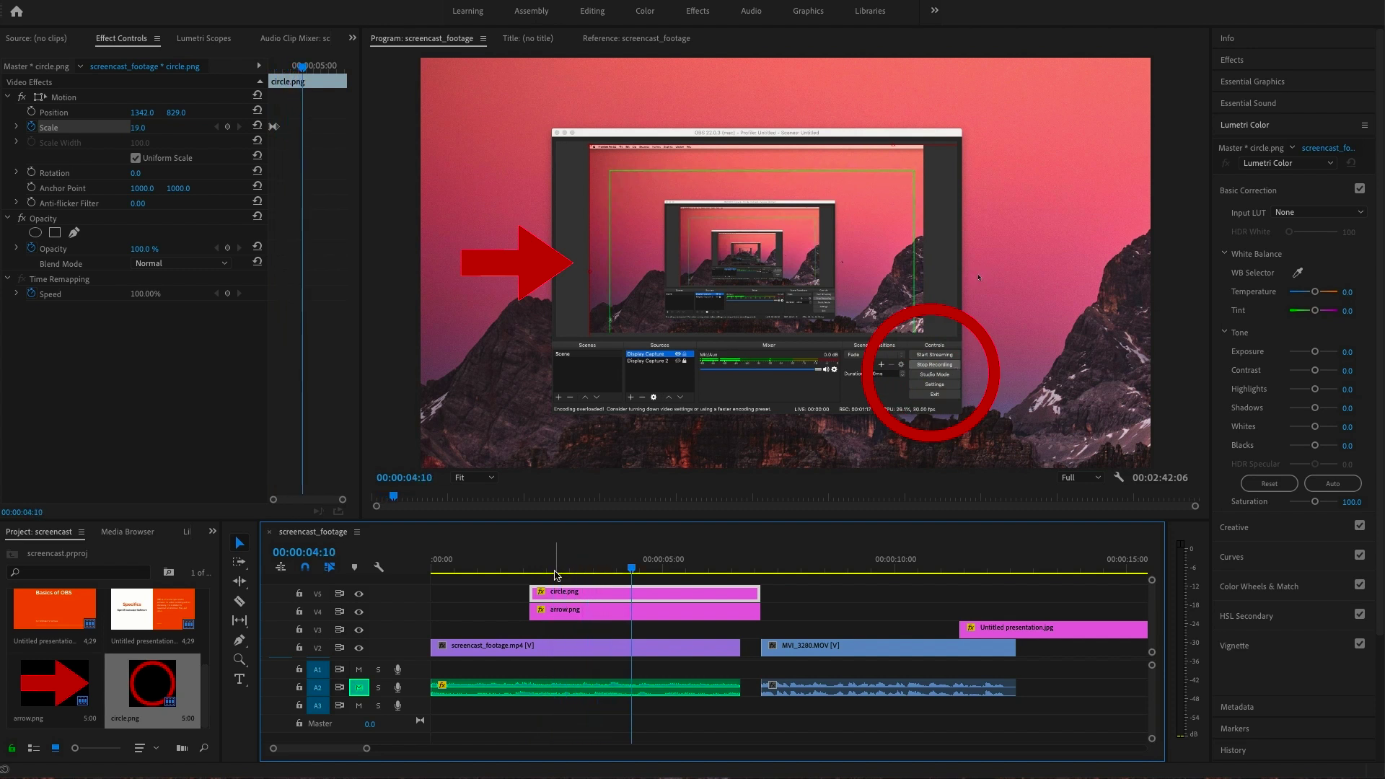
{"action": "key", "text": "space"}
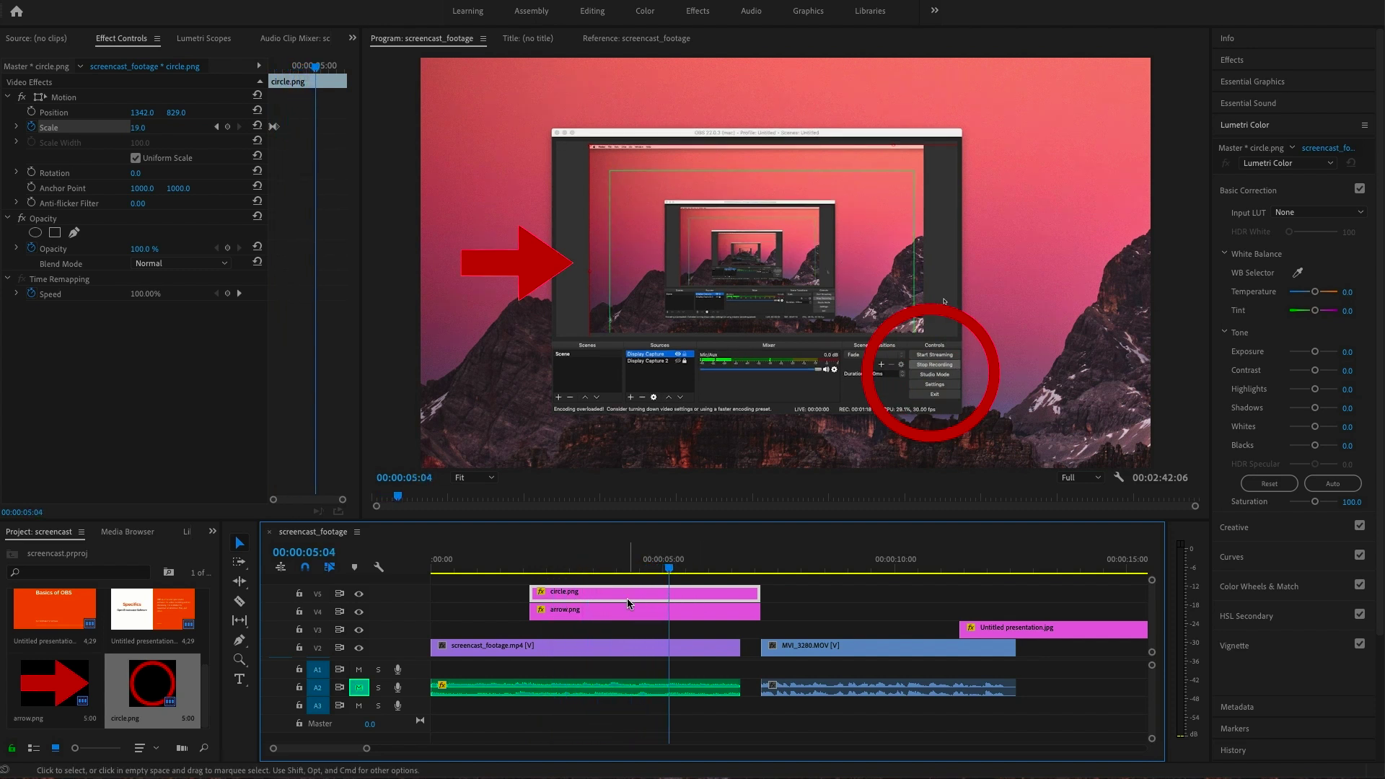
Step: Enable position keyframing on the circle at 00:00:02:10 and set its horizontal position to 587
{"action": "left_click", "coordinate": [541, 566]}
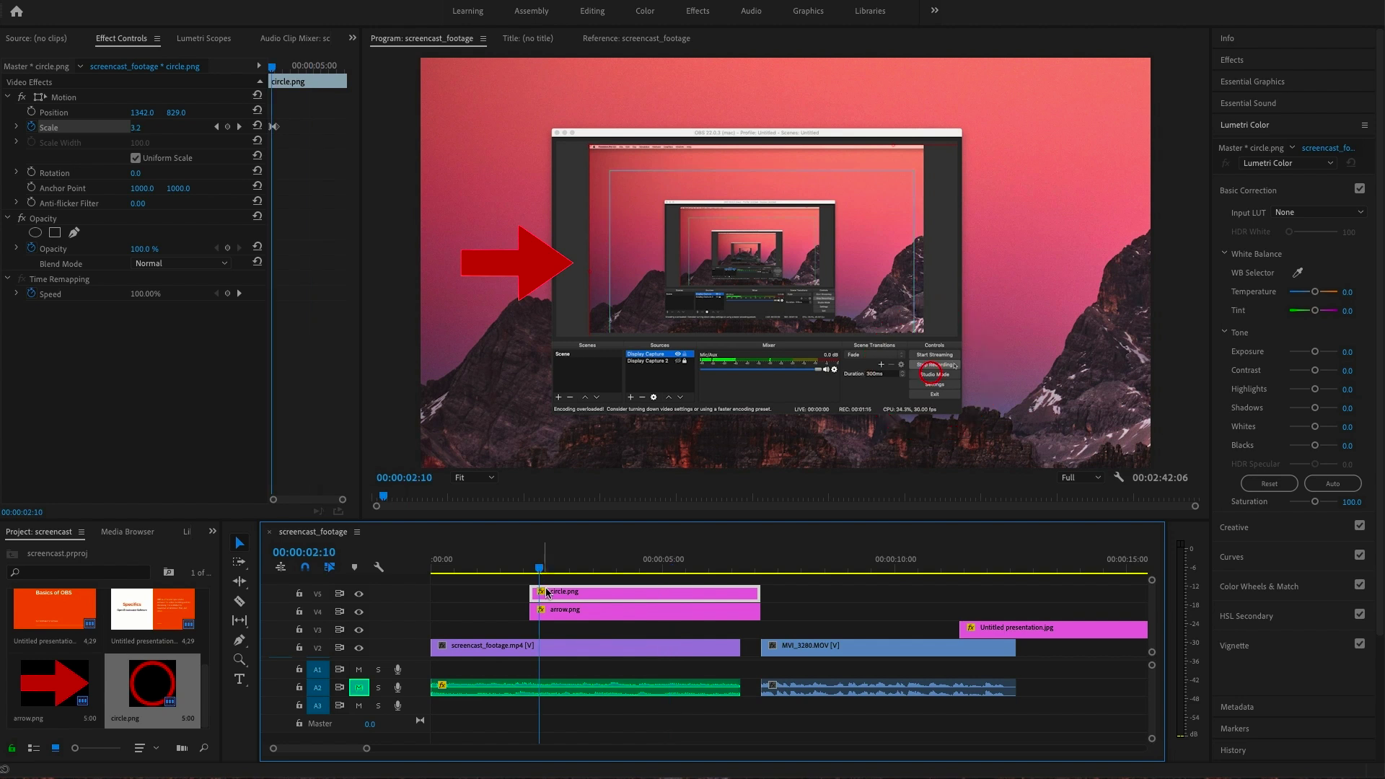
{"action": "left_click", "coordinate": [31, 111]}
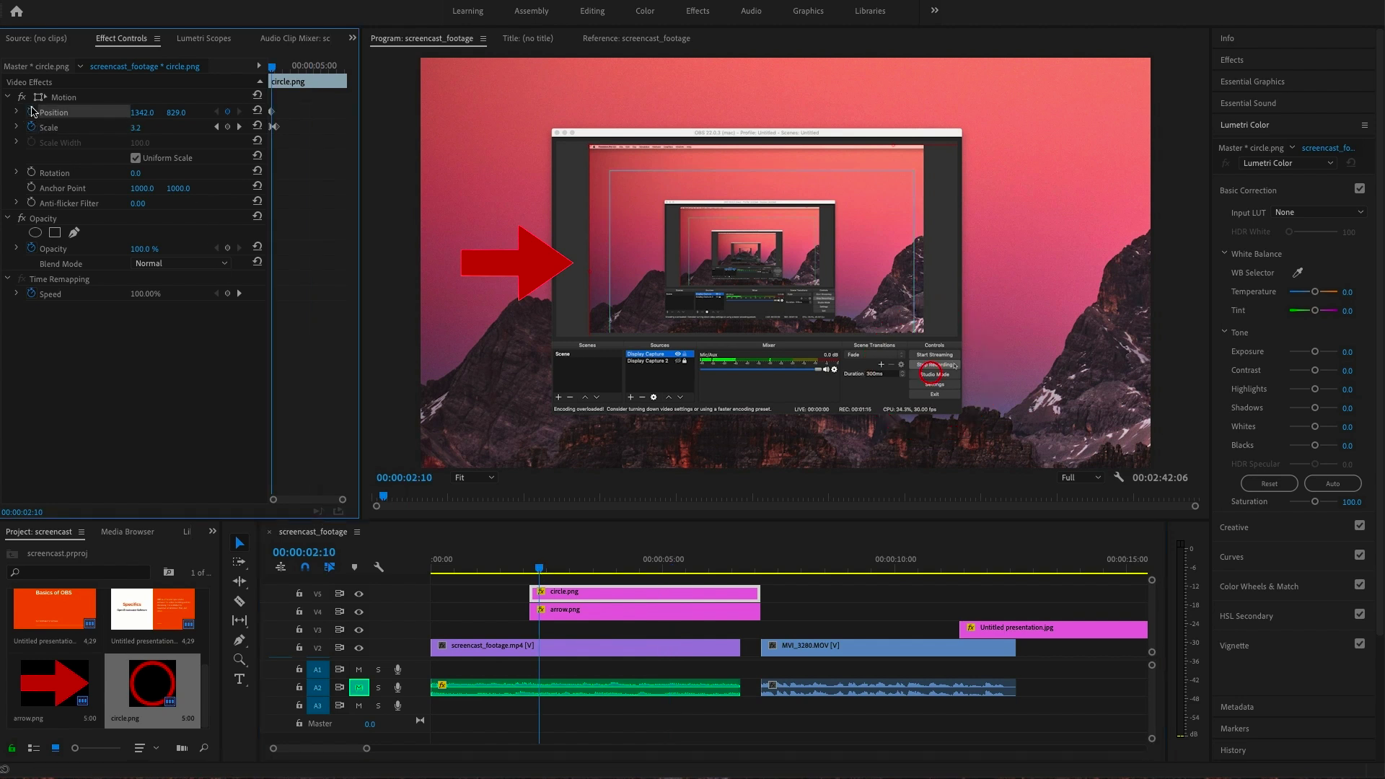
{"action": "left_click_drag", "start_coordinate": [142, 112], "coordinate": [7, 112]}
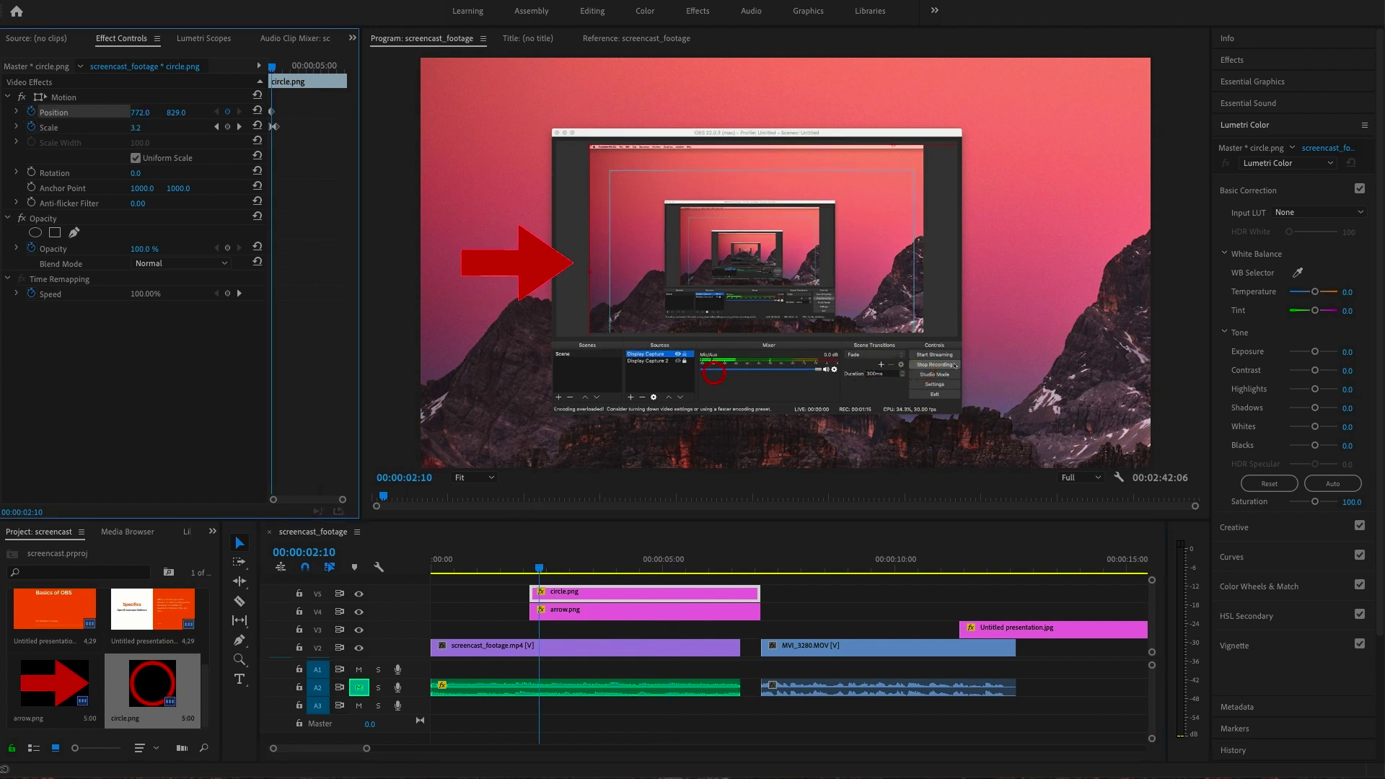
Step: Keyframe the circle's horizontal position to 1346 at about 00:00:02:18 and play back the movement
{"action": "left_click_drag", "start_coordinate": [544, 566], "coordinate": [551, 566]}
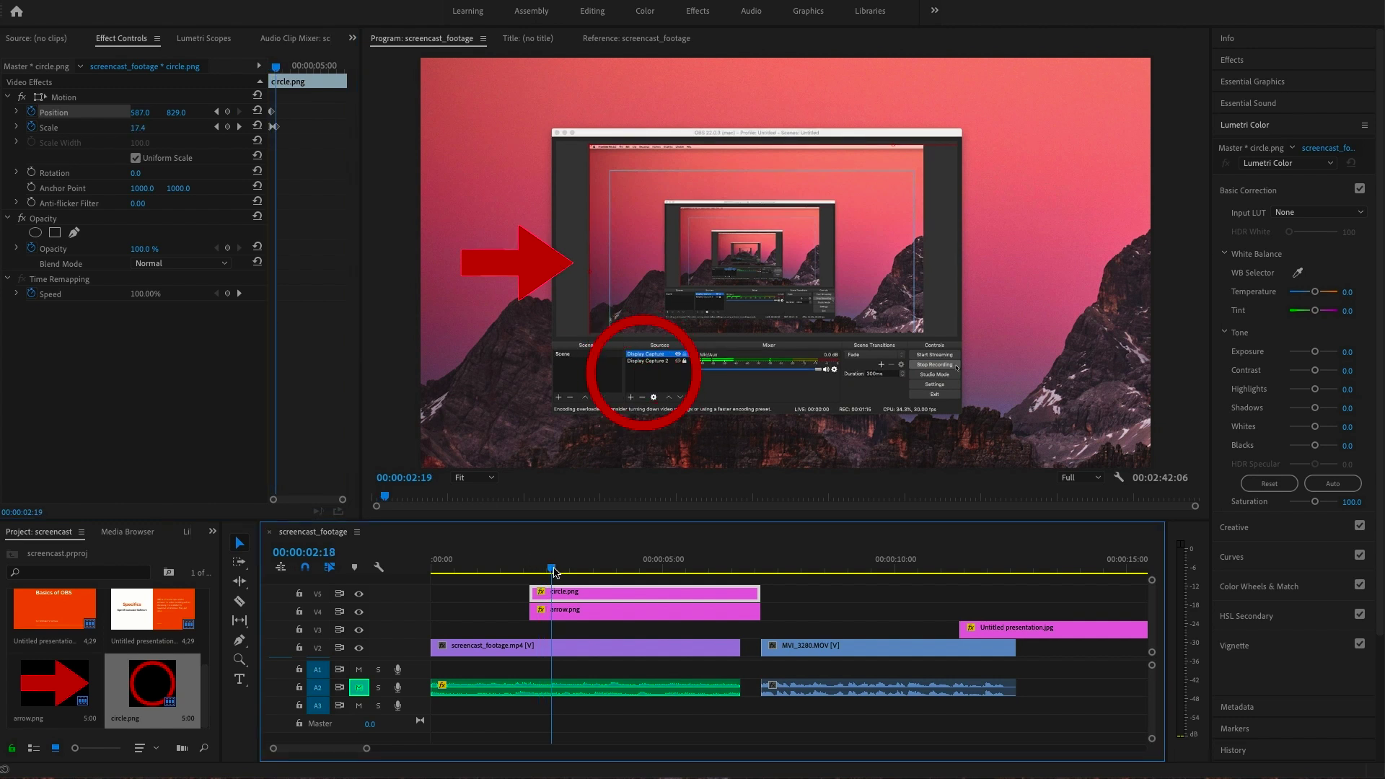
{"action": "left_click_drag", "start_coordinate": [137, 112], "coordinate": [680, 112]}
{"action": "left_click", "coordinate": [533, 566]}
{"action": "key", "text": "space"}
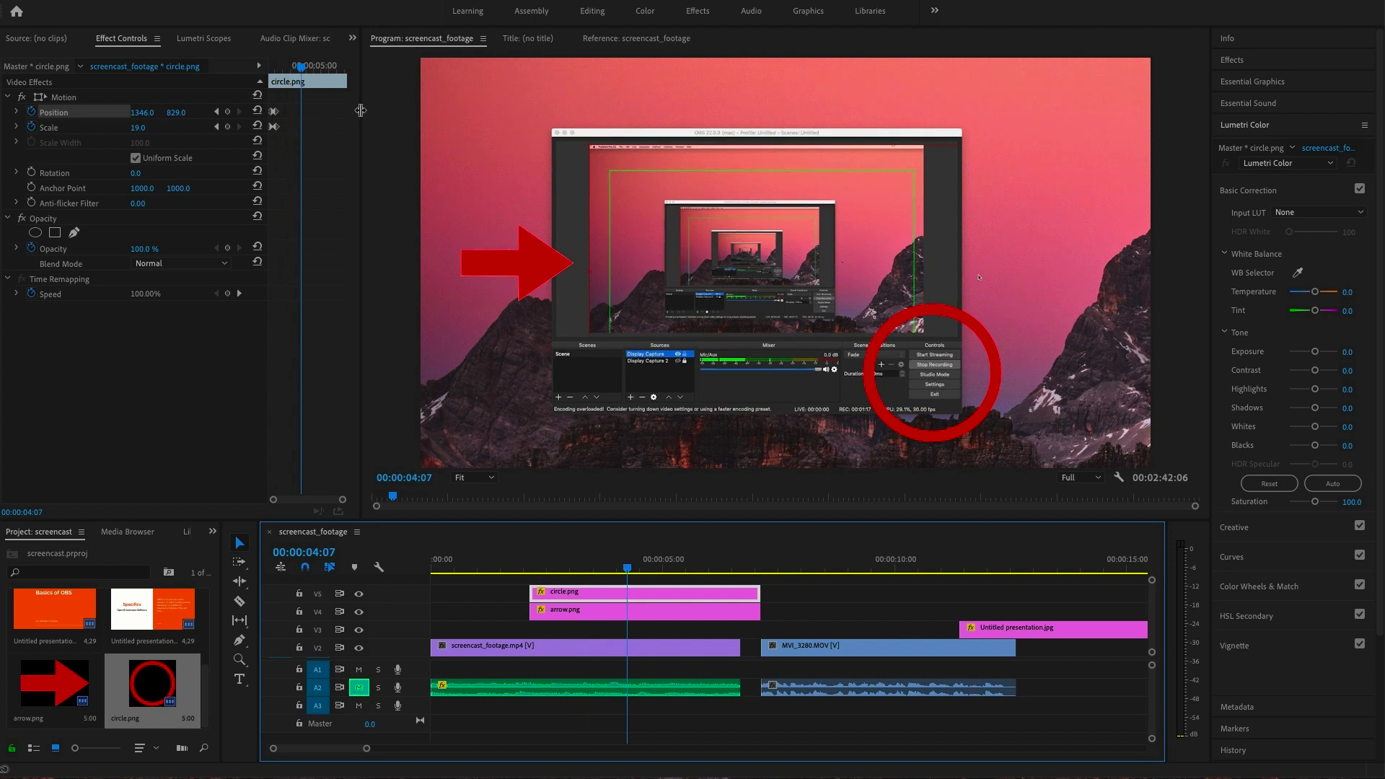
Step: Enlarge the circle's keyframe view, move its second scale keyframe to just before 00:00:04:00, and replay the animation
{"action": "left_click", "coordinate": [336, 116]}
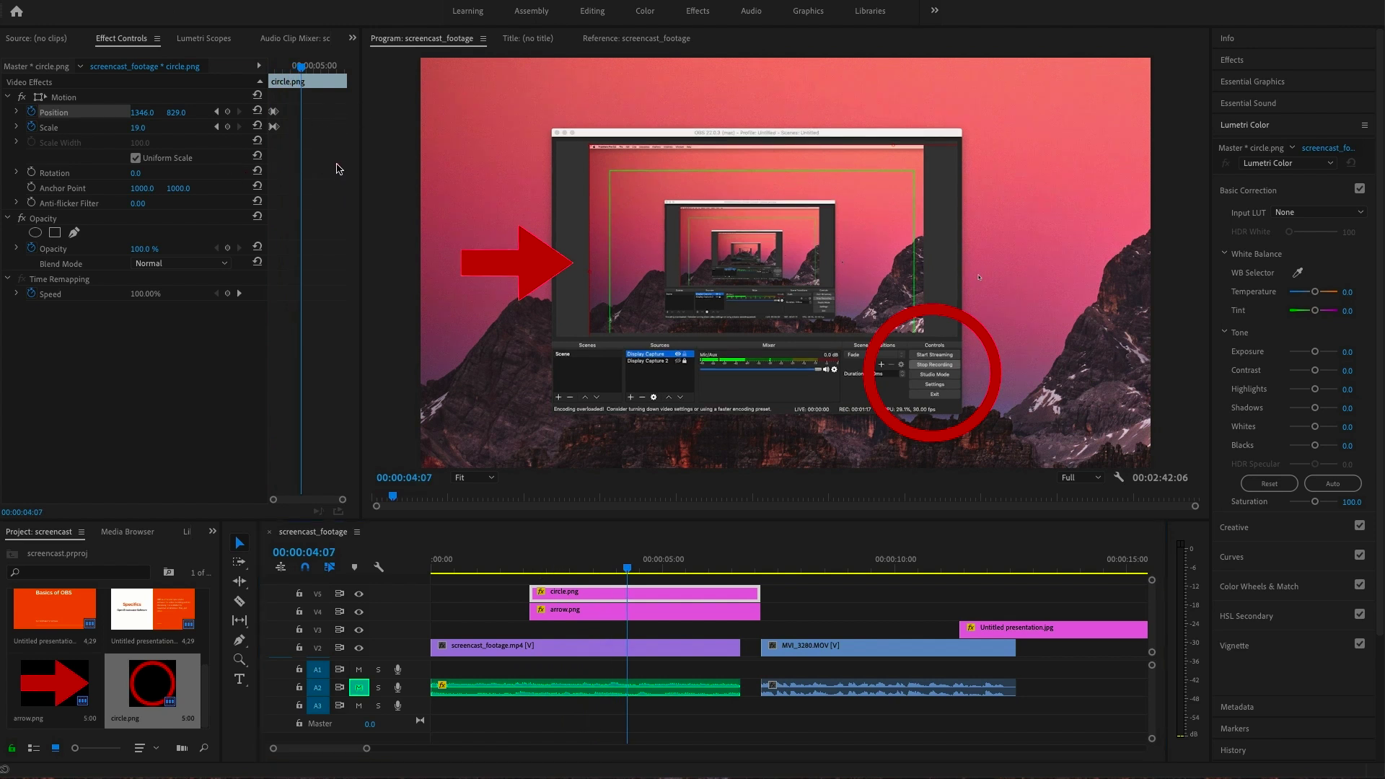
{"action": "mouse_move", "coordinate": [338, 169]}
{"action": "left_mouse_down"}
{"action": "mouse_move", "coordinate": [252, 171]}
{"action": "mouse_move", "coordinate": [247, 81]}
{"action": "mouse_move", "coordinate": [294, 62]}
{"action": "mouse_move", "coordinate": [332, 94]}
{"action": "mouse_move", "coordinate": [321, 160]}
{"action": "mouse_move", "coordinate": [586, 149]}
{"action": "left_mouse_up"}
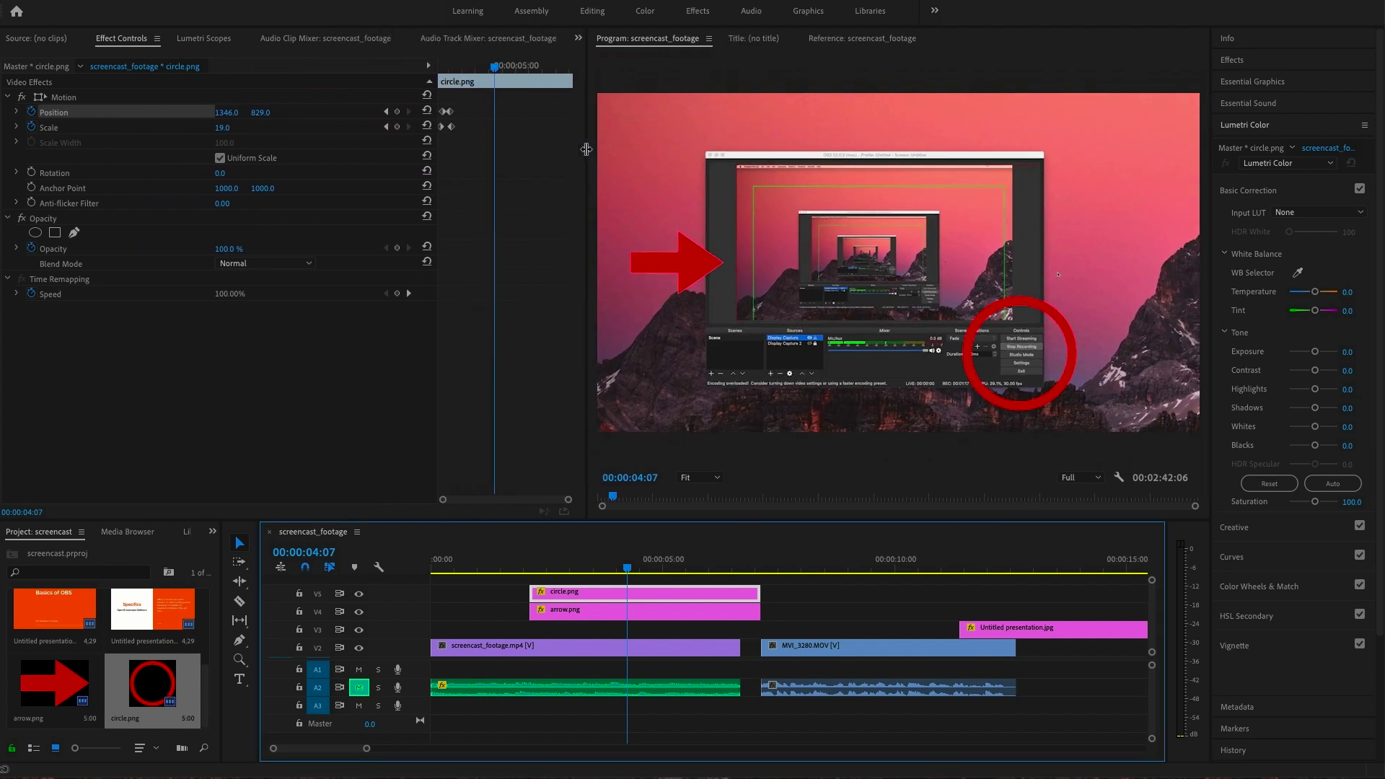
{"action": "left_click_drag", "start_coordinate": [437, 137], "coordinate": [349, 131]}
{"action": "left_click", "coordinate": [246, 64]}
{"action": "key", "text": "space"}
{"action": "key", "text": "space"}
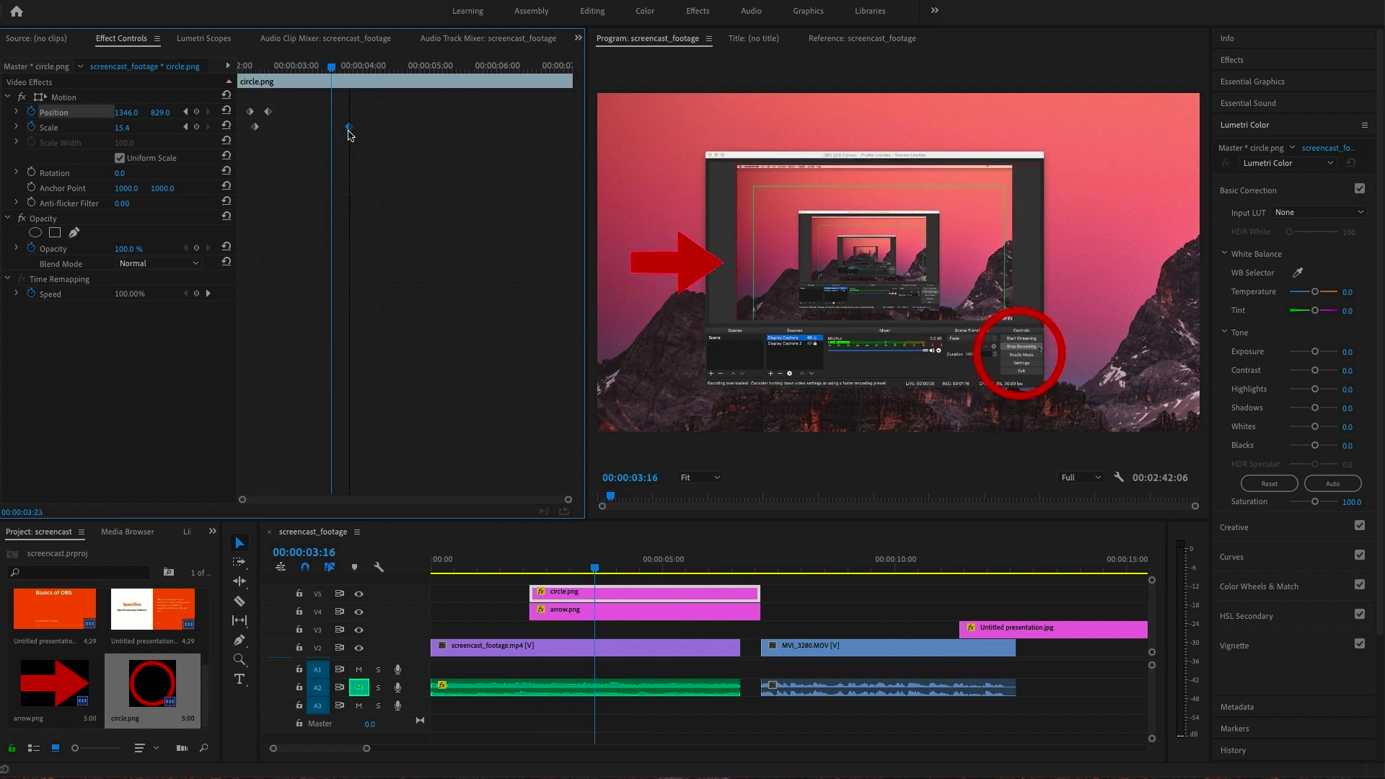
{"action": "left_click", "coordinate": [245, 70]}
{"action": "key", "text": "space"}
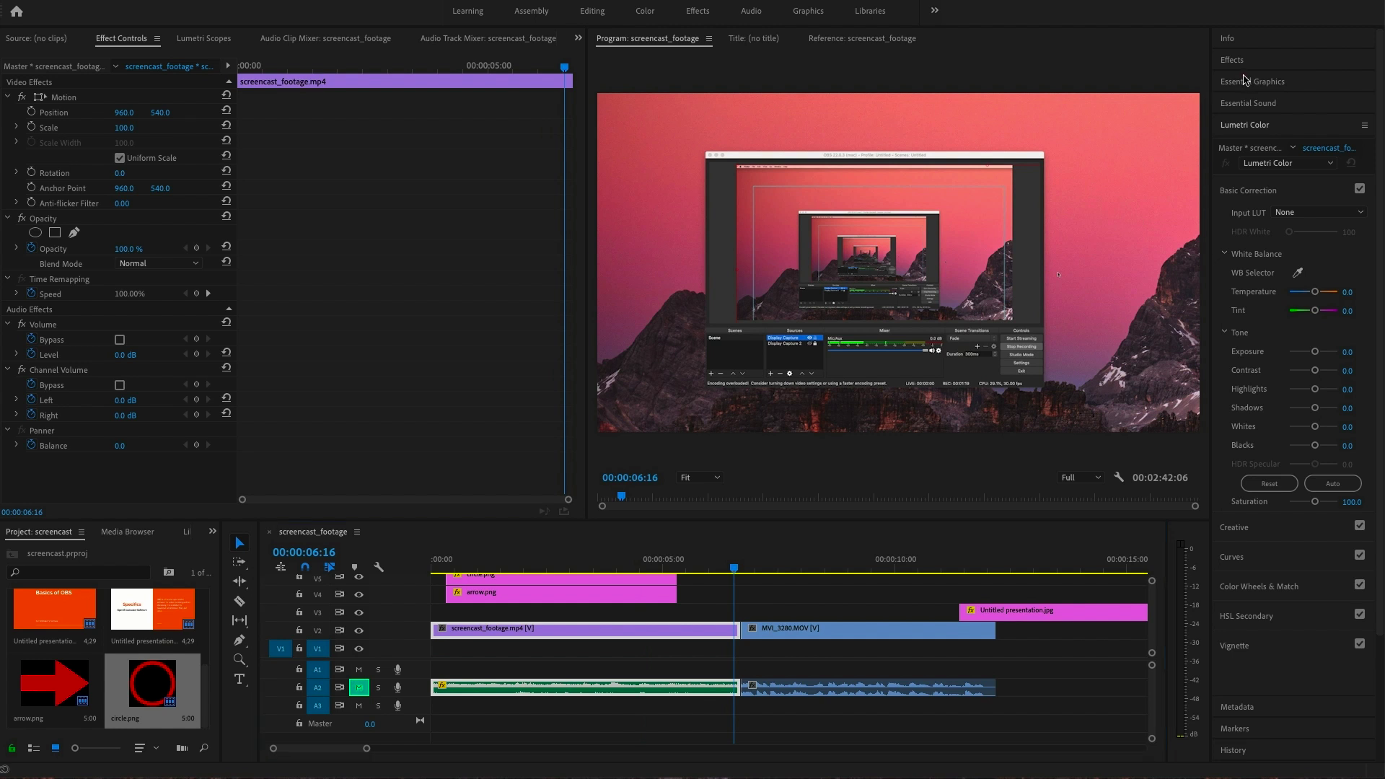
Step: Find the Cross Dissolve by searching effects for "transition", apply it between screencast_footage.mp4 and MVI_3280.MOV, and play it back
{"action": "left_click", "coordinate": [1232, 60]}
{"action": "left_click", "coordinate": [1255, 79]}
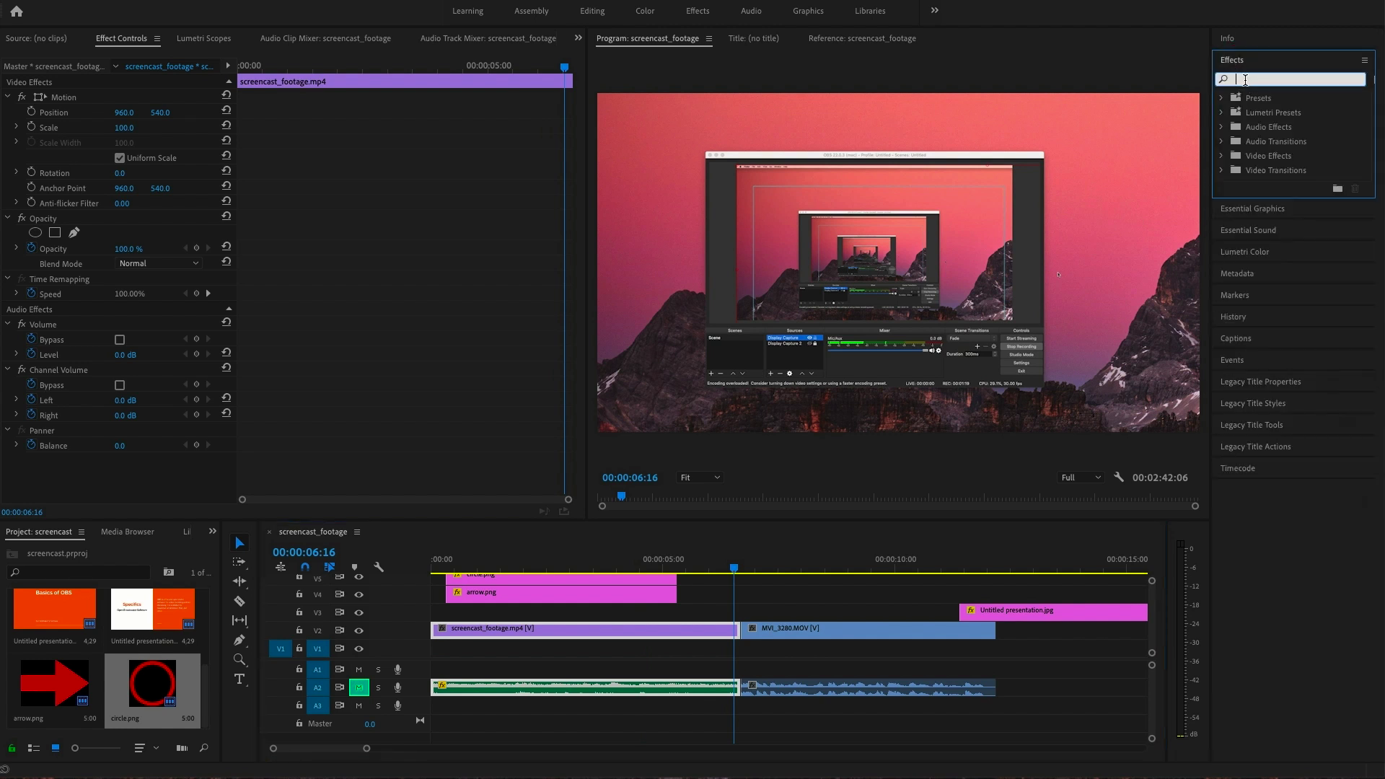
{"action": "type", "text": "transition"}
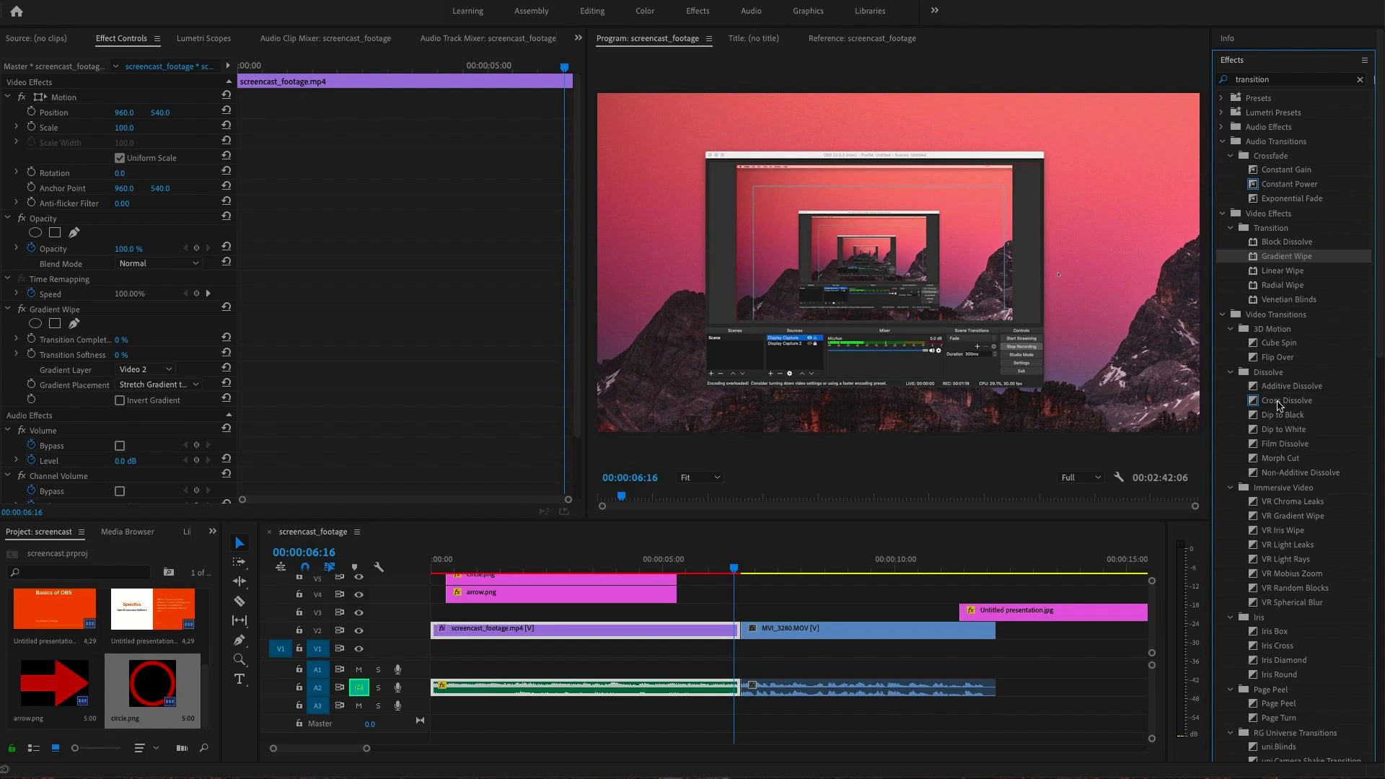
{"action": "left_click_drag", "start_coordinate": [1273, 487], "coordinate": [739, 632]}
{"action": "left_click", "coordinate": [718, 566]}
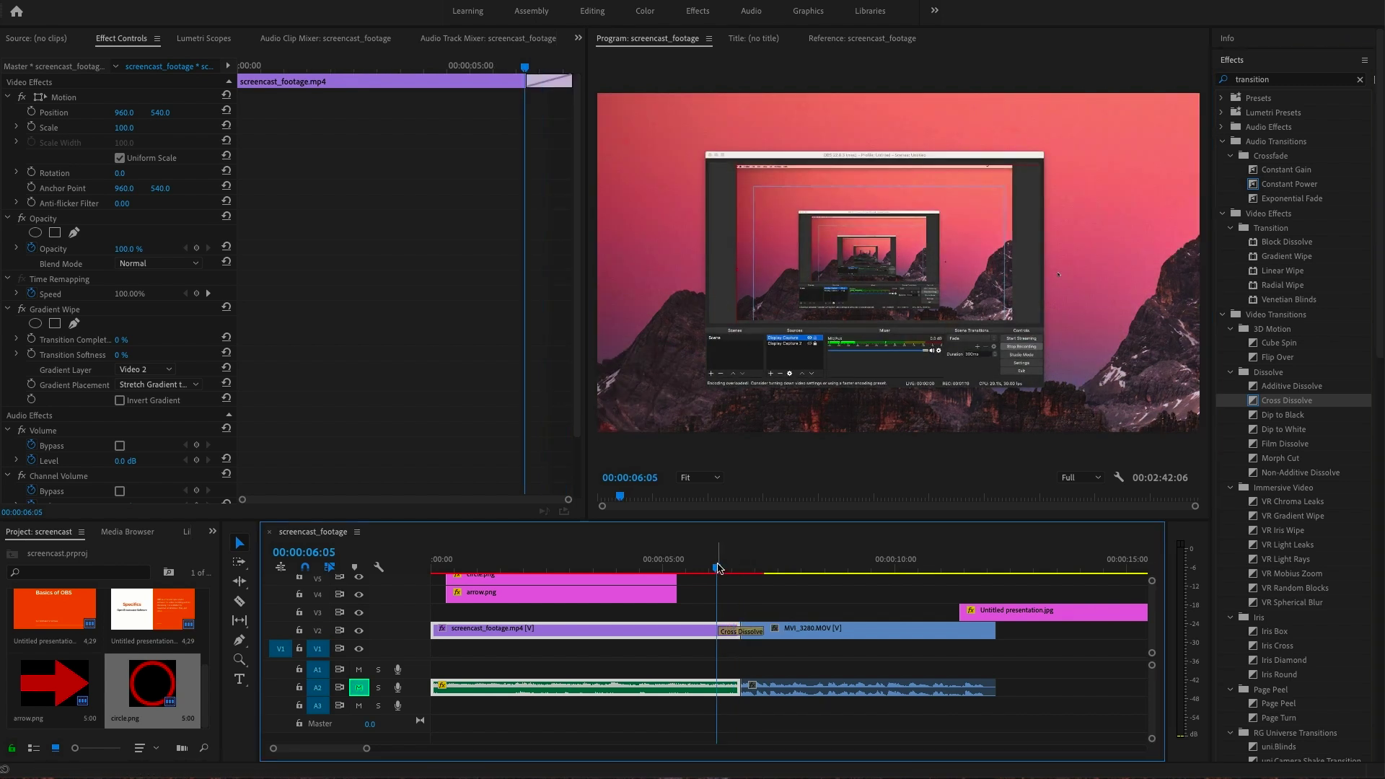
{"action": "key", "text": "space"}
{"action": "key", "text": "space"}
Step: Set the MVI_3280.MOV clip's speed to 1000%
{"action": "left_click", "coordinate": [742, 632]}
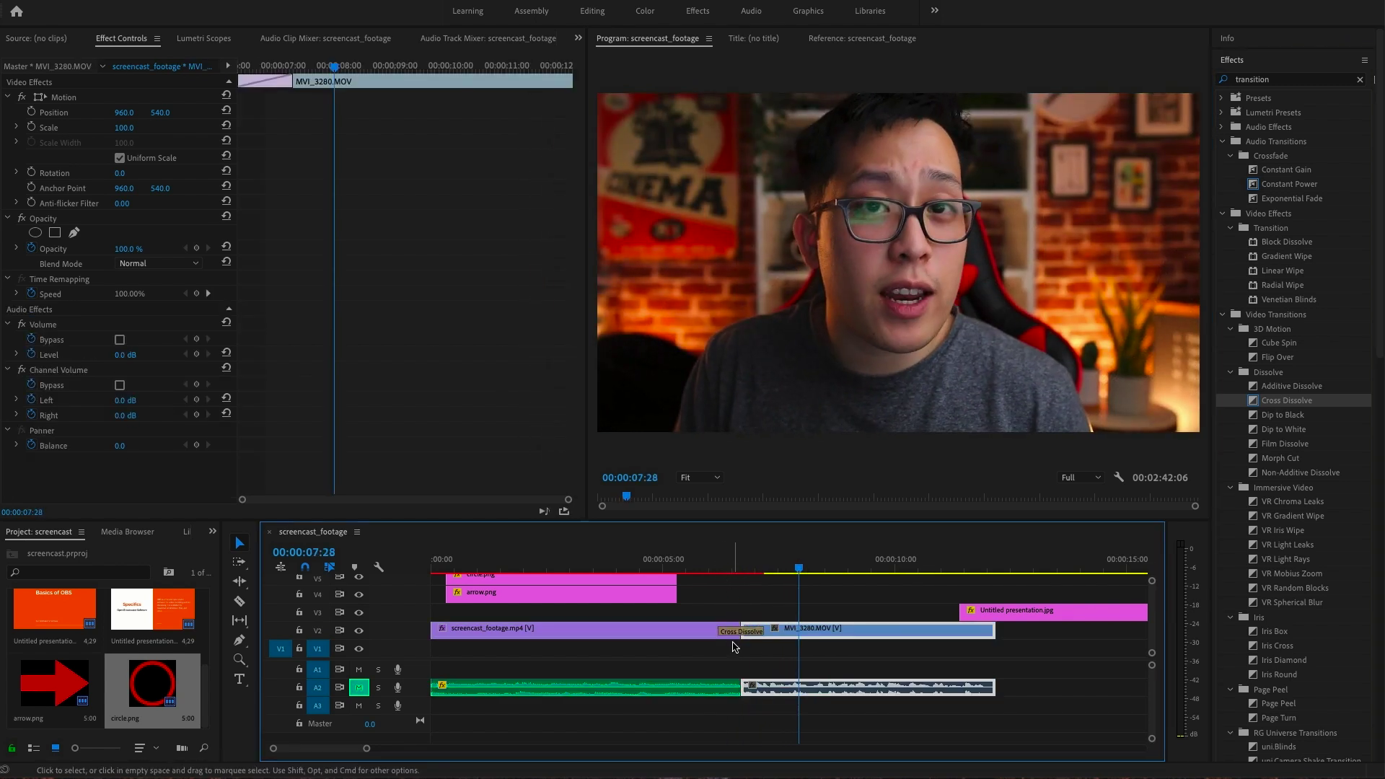
{"action": "left_click", "coordinate": [739, 632]}
{"action": "left_click", "coordinate": [833, 632]}
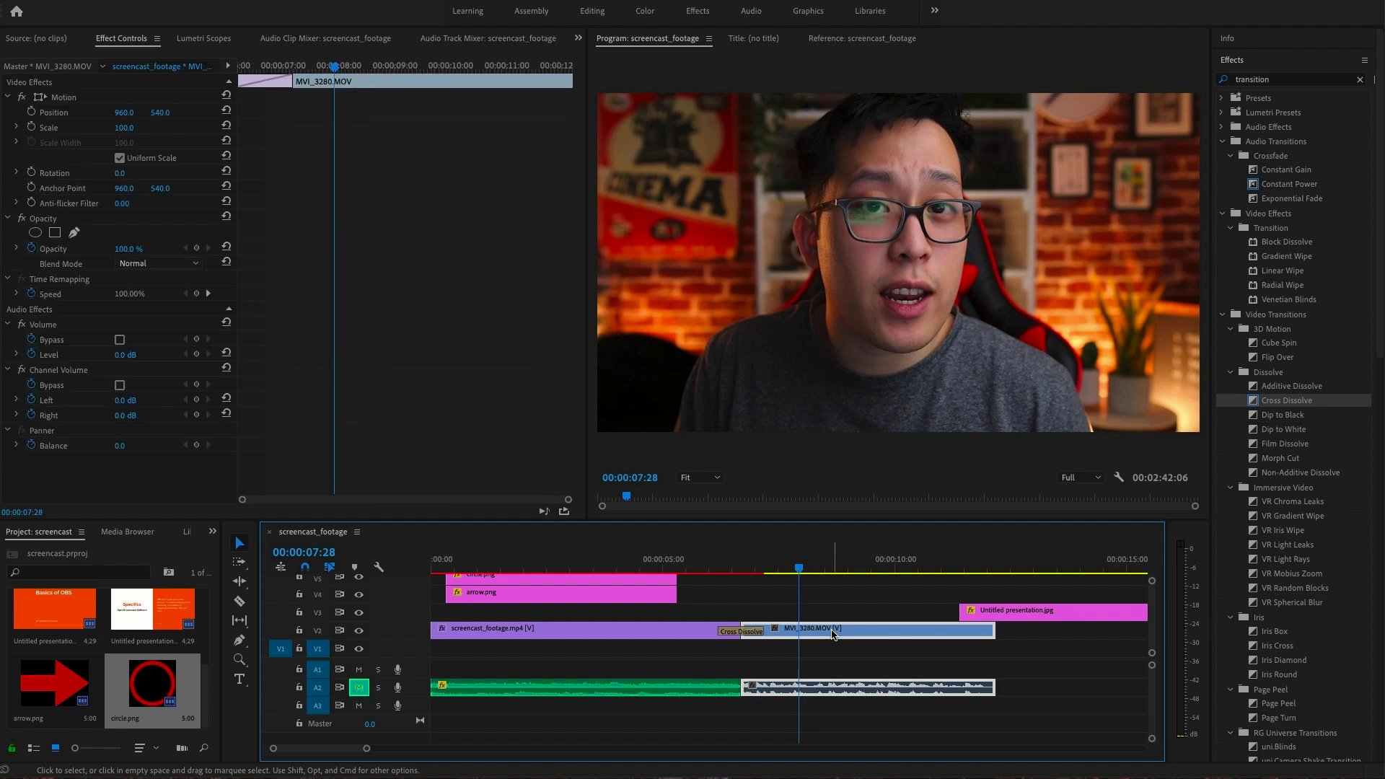
{"action": "right_click", "coordinate": [833, 633]}
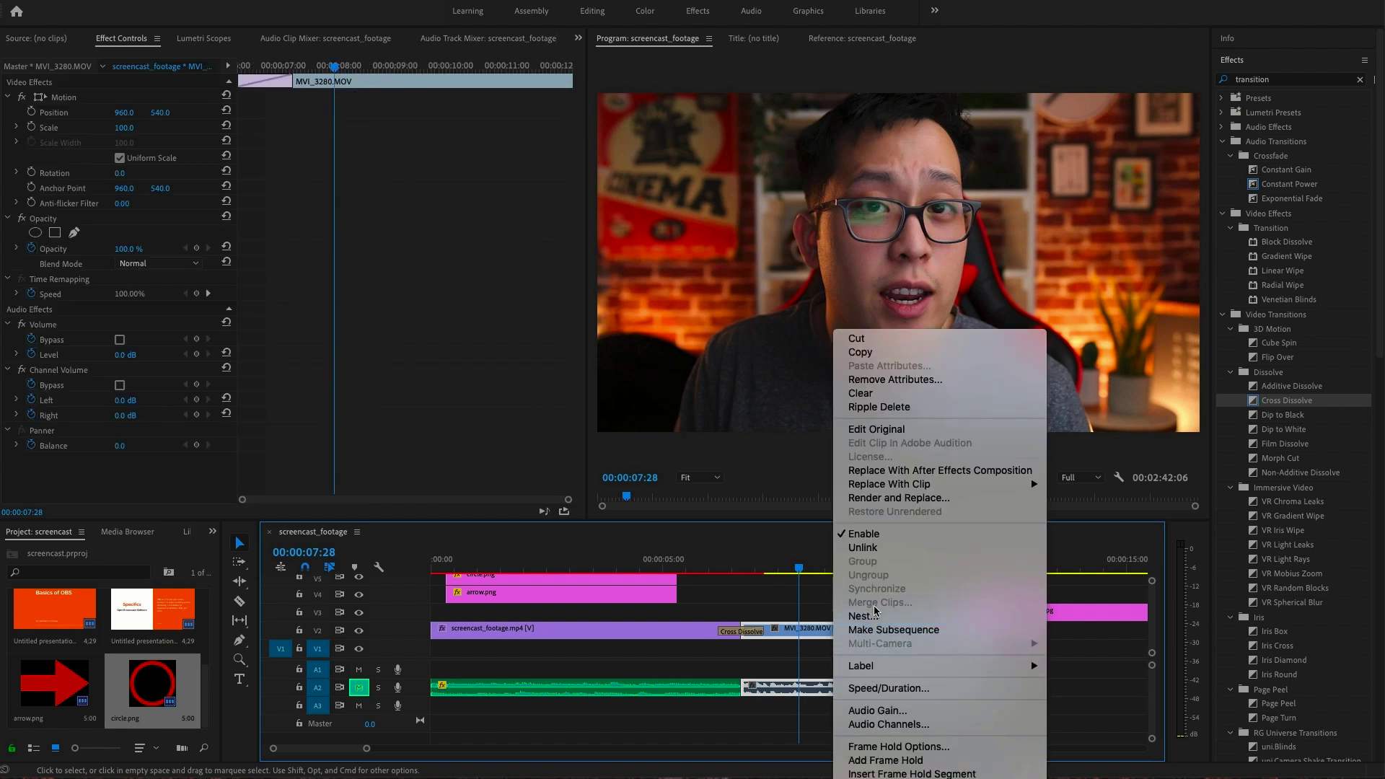
{"action": "left_click", "coordinate": [882, 687]}
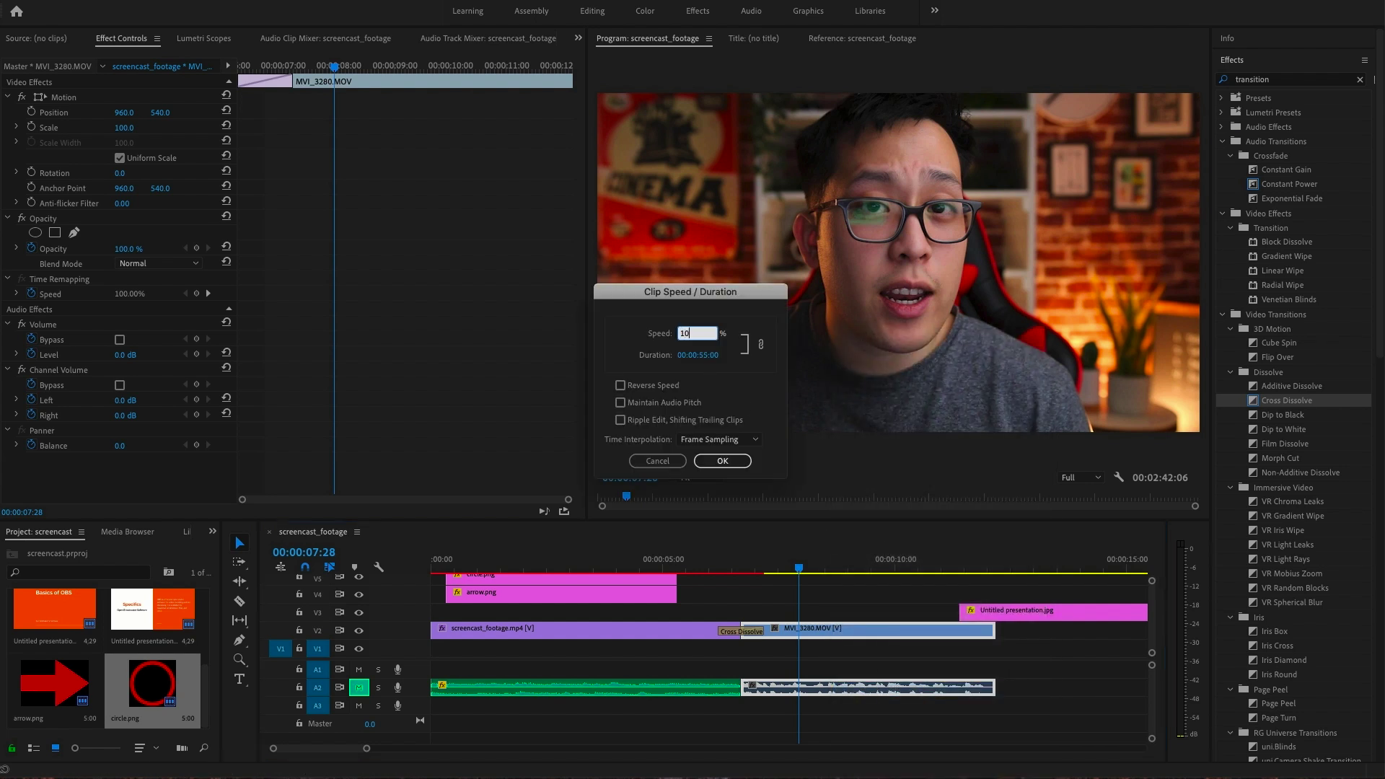
{"action": "type", "text": "1000"}
{"action": "key", "text": "Return"}
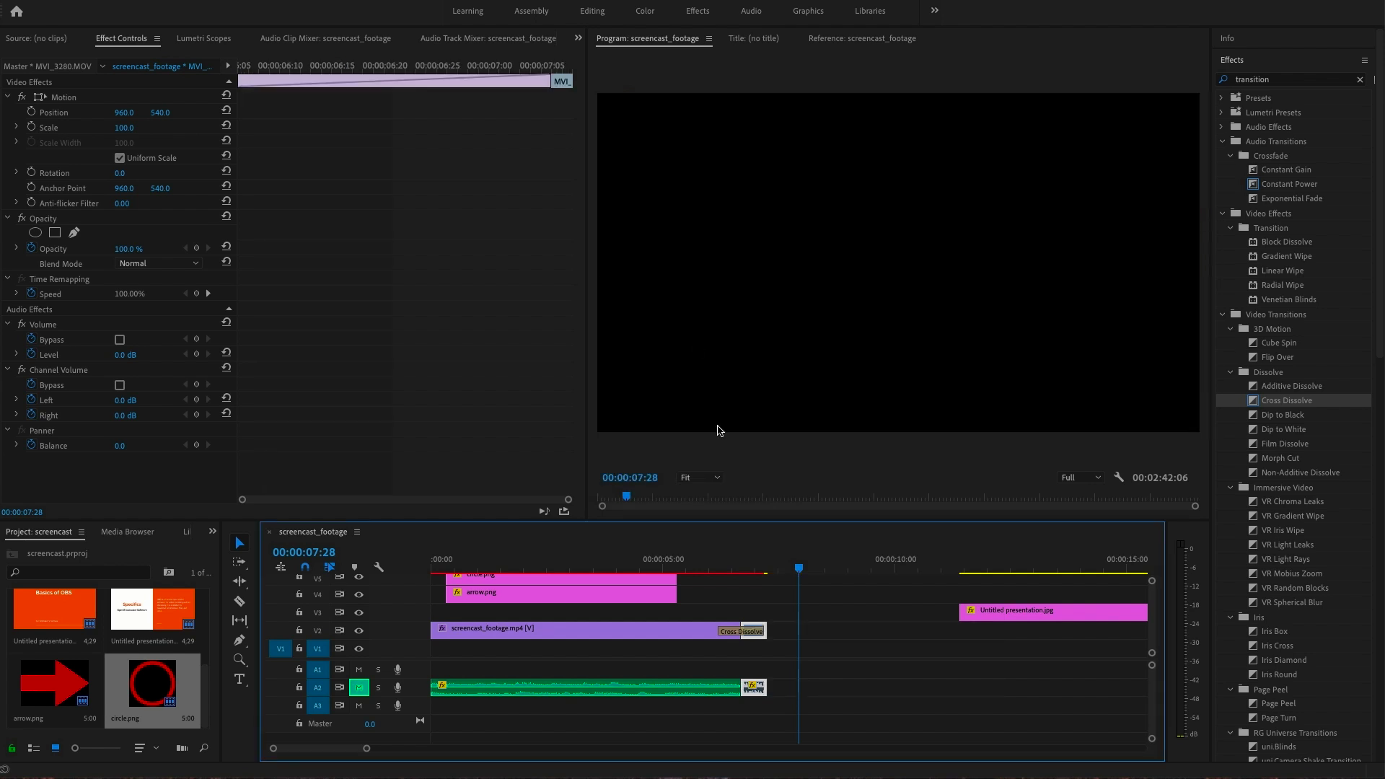
Step: Play back the sped-up MVI_3280.MOV clip, set its speed to 10%, and preview the slow motion
{"action": "left_click", "coordinate": [750, 561]}
{"action": "key", "text": "space"}
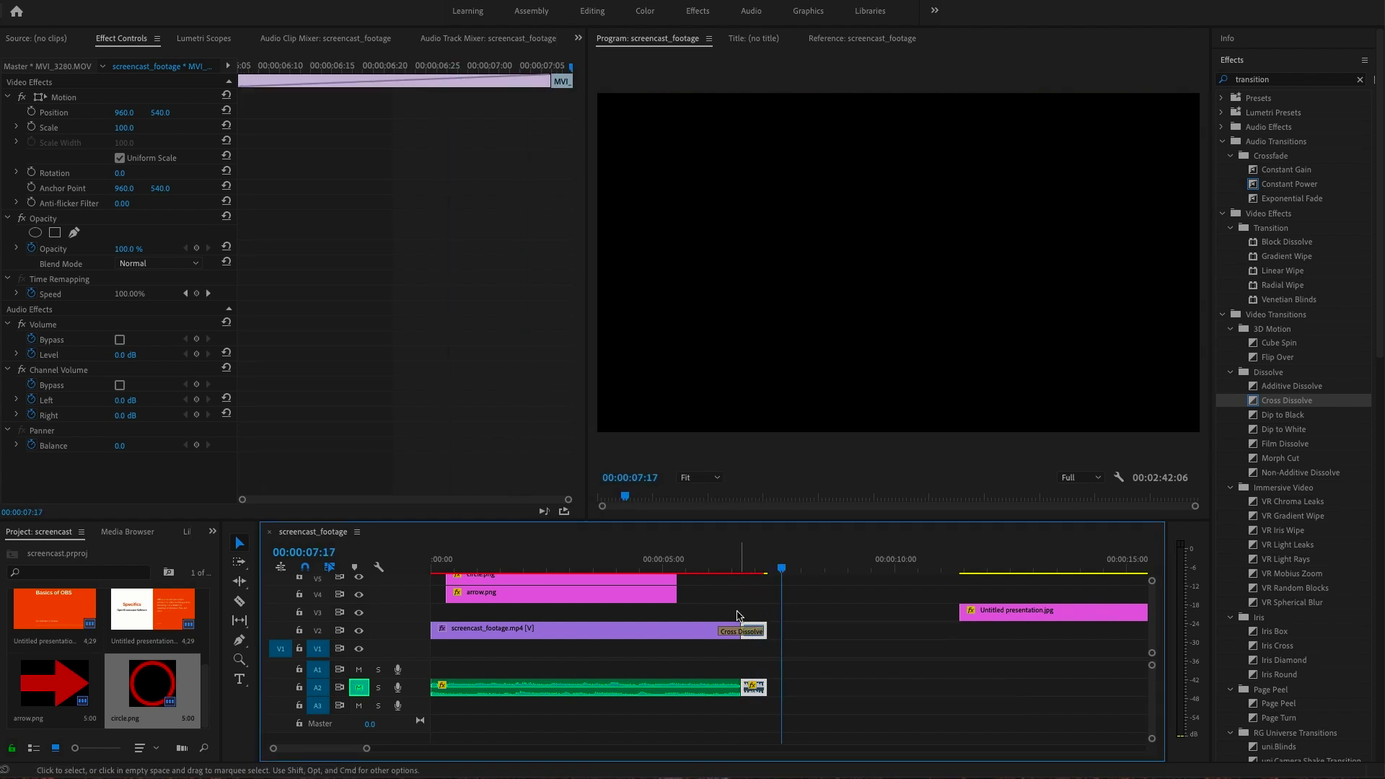
{"action": "key", "text": "super+r"}
{"action": "type", "text": "10"}
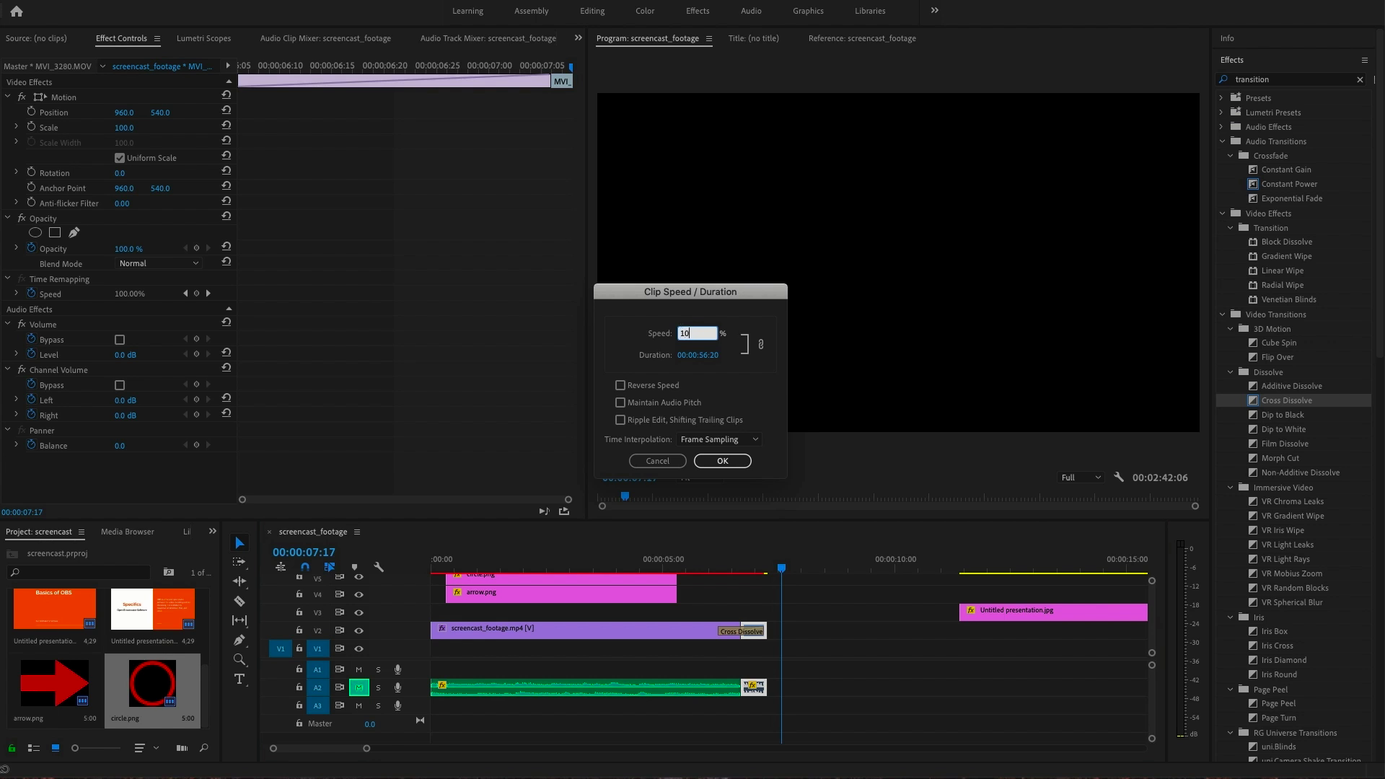
{"action": "key", "text": "Return"}
{"action": "key", "text": "space"}
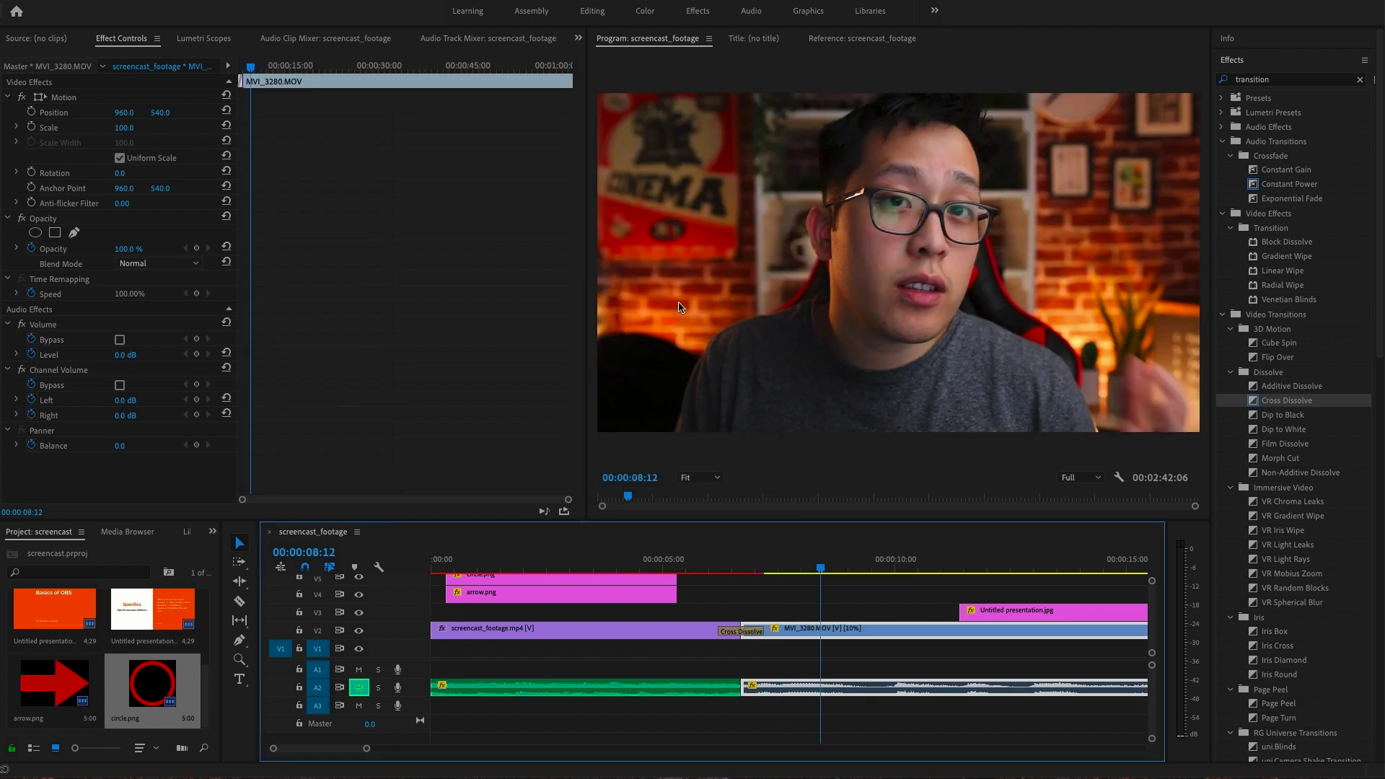
{"action": "right_click", "coordinate": [847, 634]}
{"action": "left_click", "coordinate": [901, 688]}
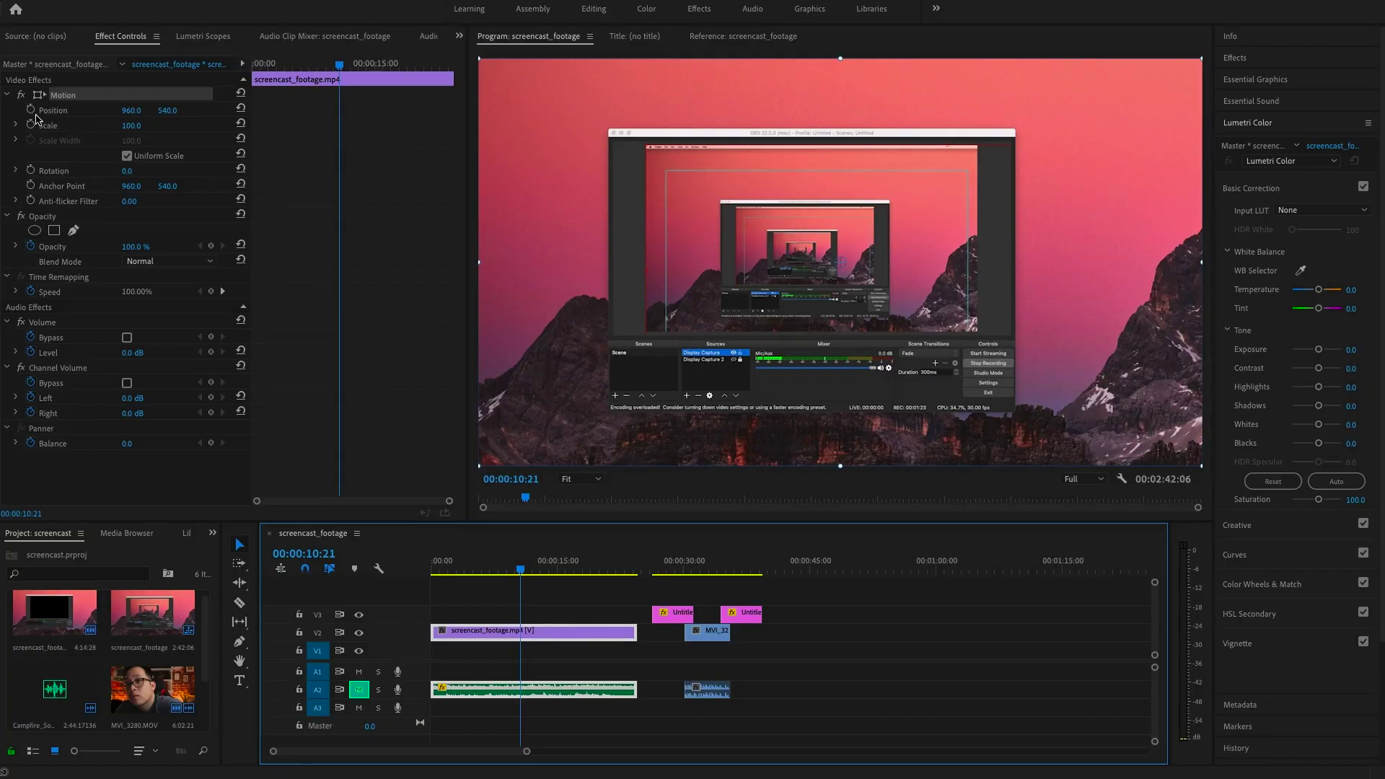
Step: Add starting Position and Scale keyframes to the screencast_footage.mp4 clip at 00:00:10:14
{"action": "left_click", "coordinate": [31, 110]}
{"action": "left_click", "coordinate": [31, 124]}
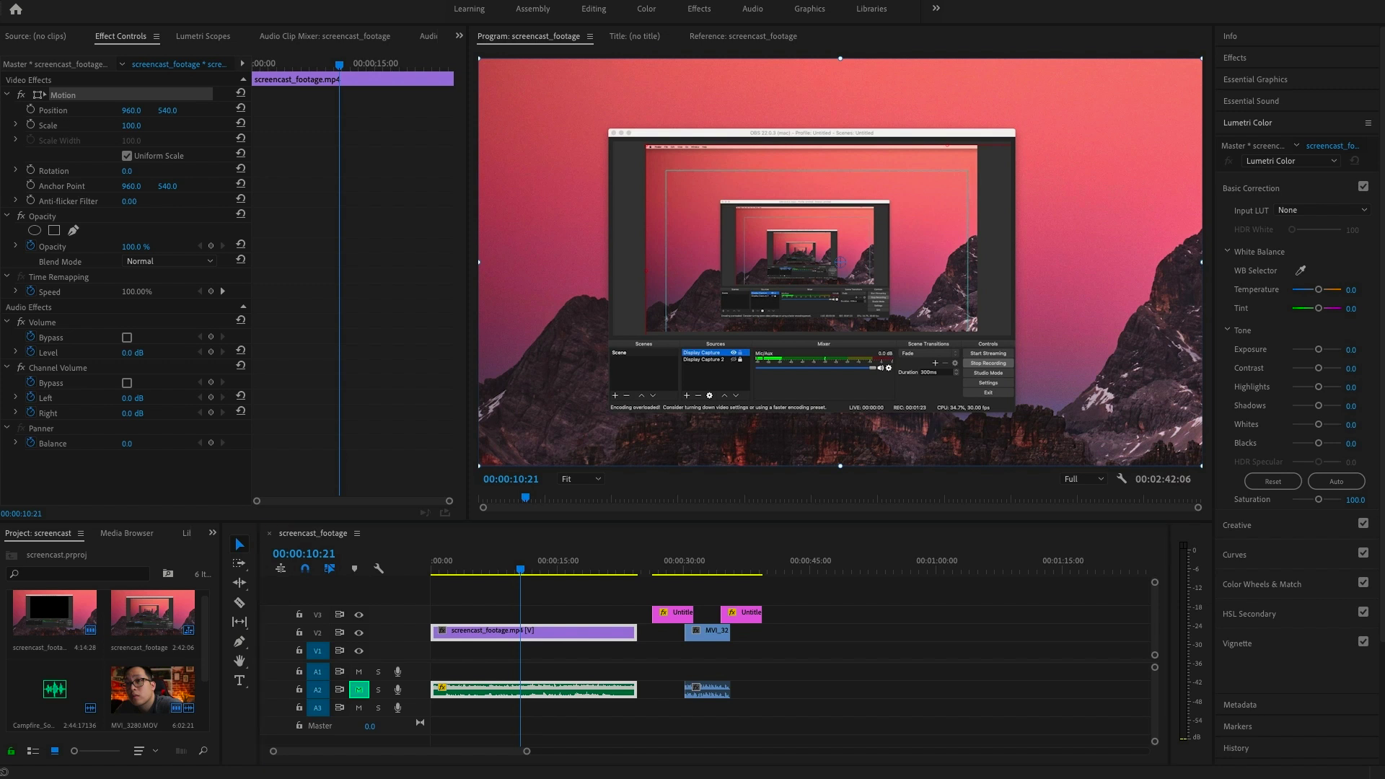
{"action": "left_click", "coordinate": [517, 567]}
{"action": "left_click", "coordinate": [30, 109]}
{"action": "left_click", "coordinate": [30, 125]}
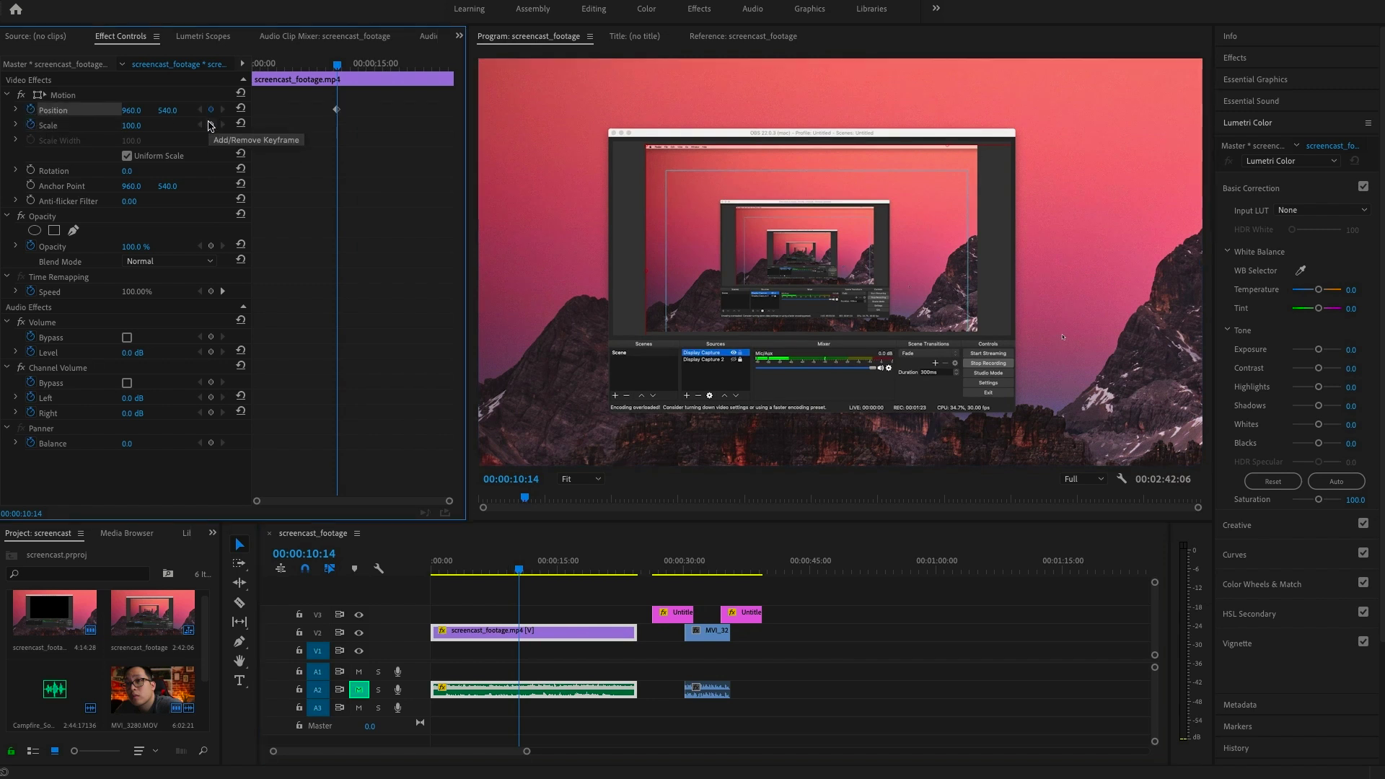
{"action": "left_click", "coordinate": [210, 124]}
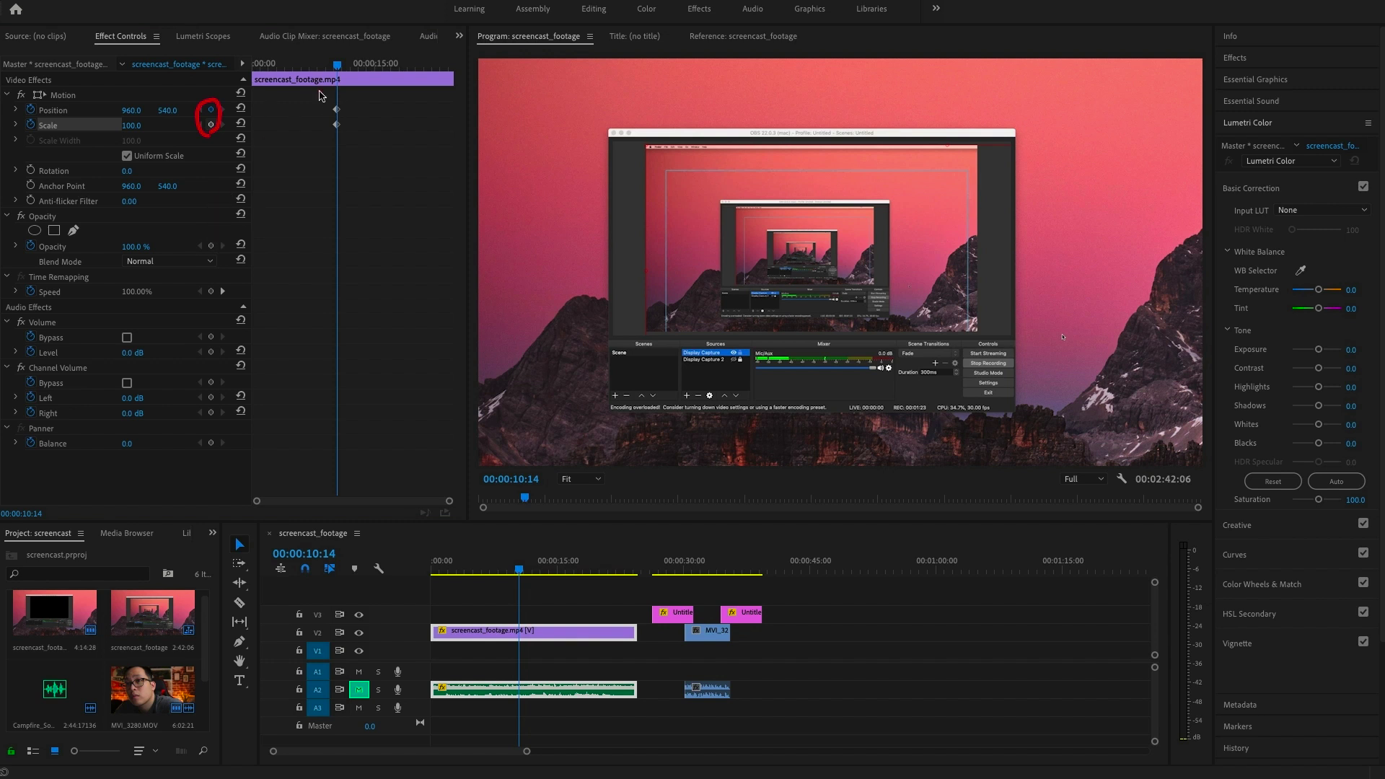
Step: At 00:00:12:21, keyframe the screencast clip's scale to 248 and its position to 638, -146 to zoom in on the mixer
{"action": "left_click_drag", "start_coordinate": [339, 66], "coordinate": [356, 66]}
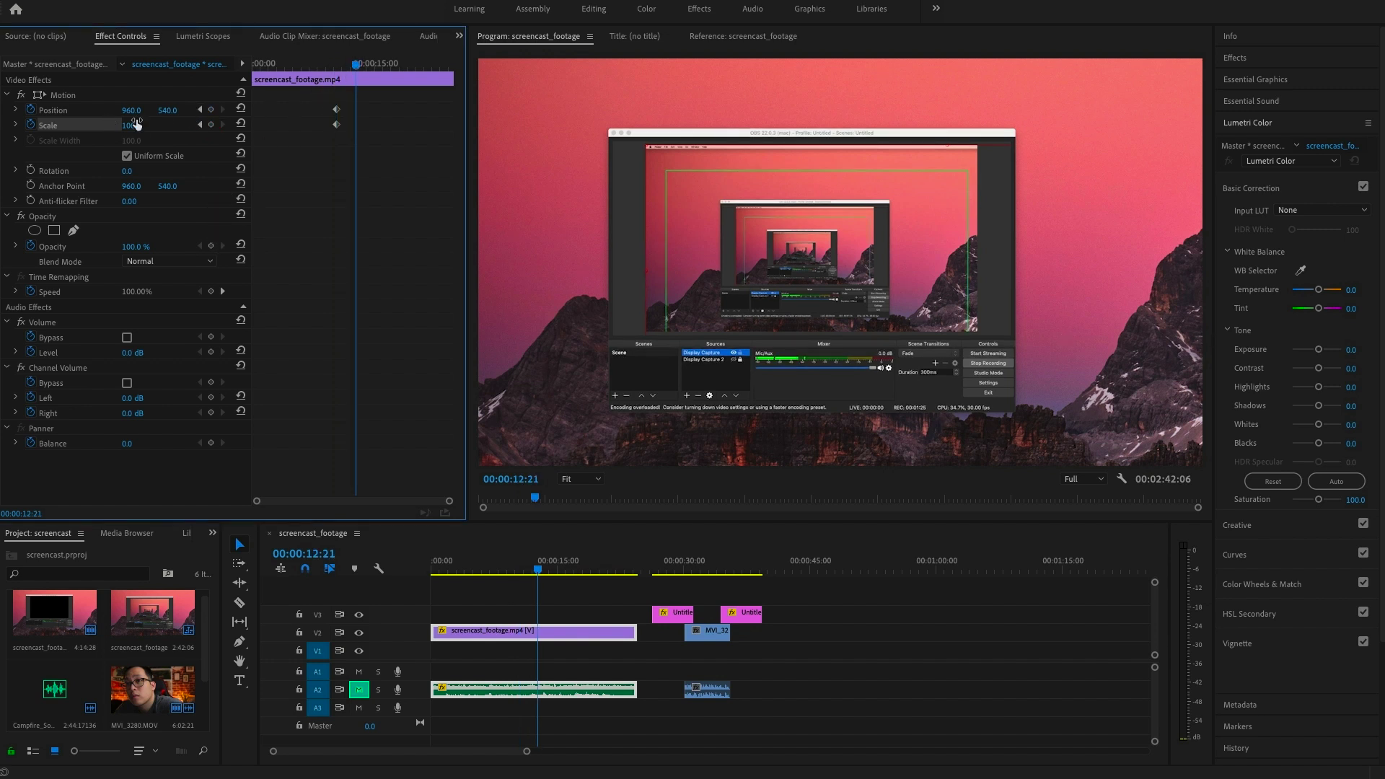
{"action": "left_click_drag", "start_coordinate": [131, 124], "coordinate": [0, 110]}
{"action": "left_click_drag", "start_coordinate": [168, 111], "coordinate": [0, 111]}
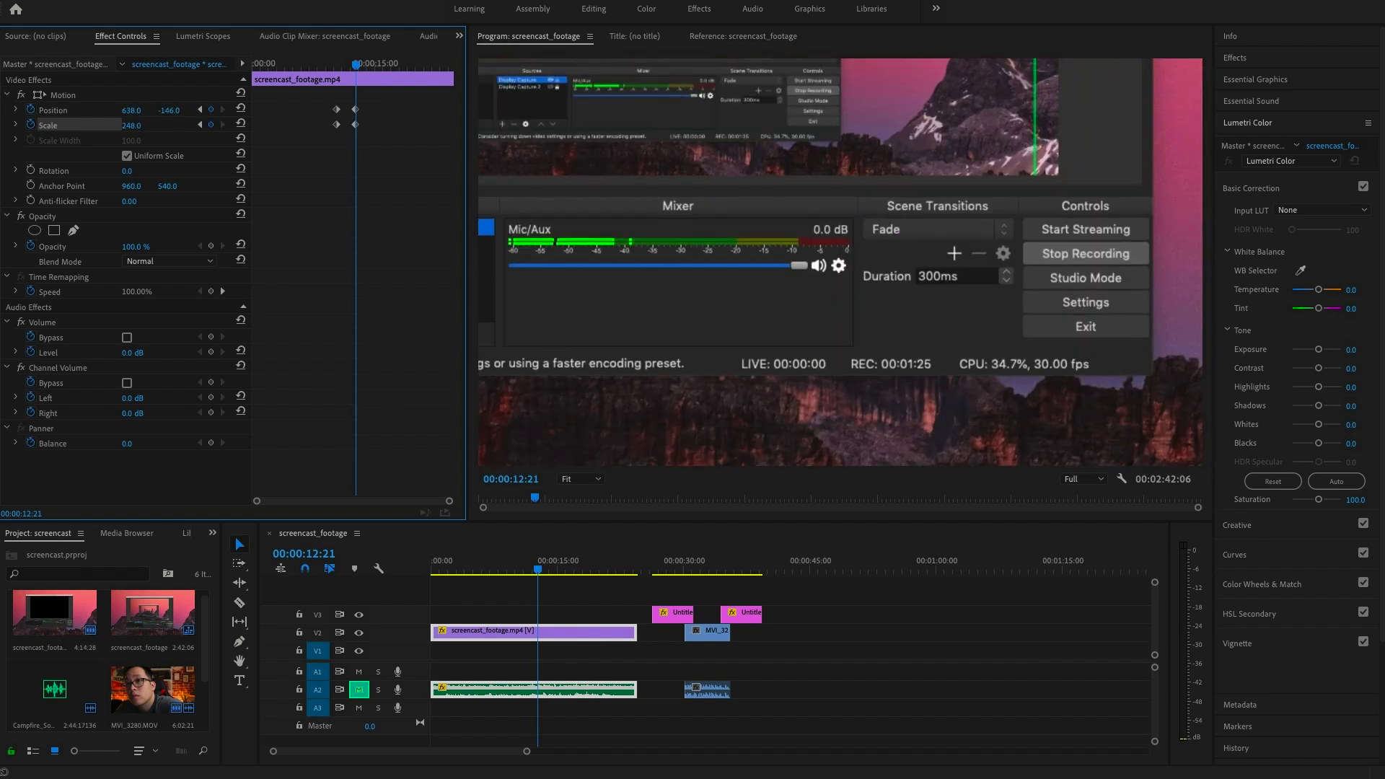
Step: Keyframe the screencast clip's horizontal position to 1822 at 00:00:15:05 and play back the zoom and pan from about 00:00:10:14
{"action": "left_click", "coordinate": [376, 65]}
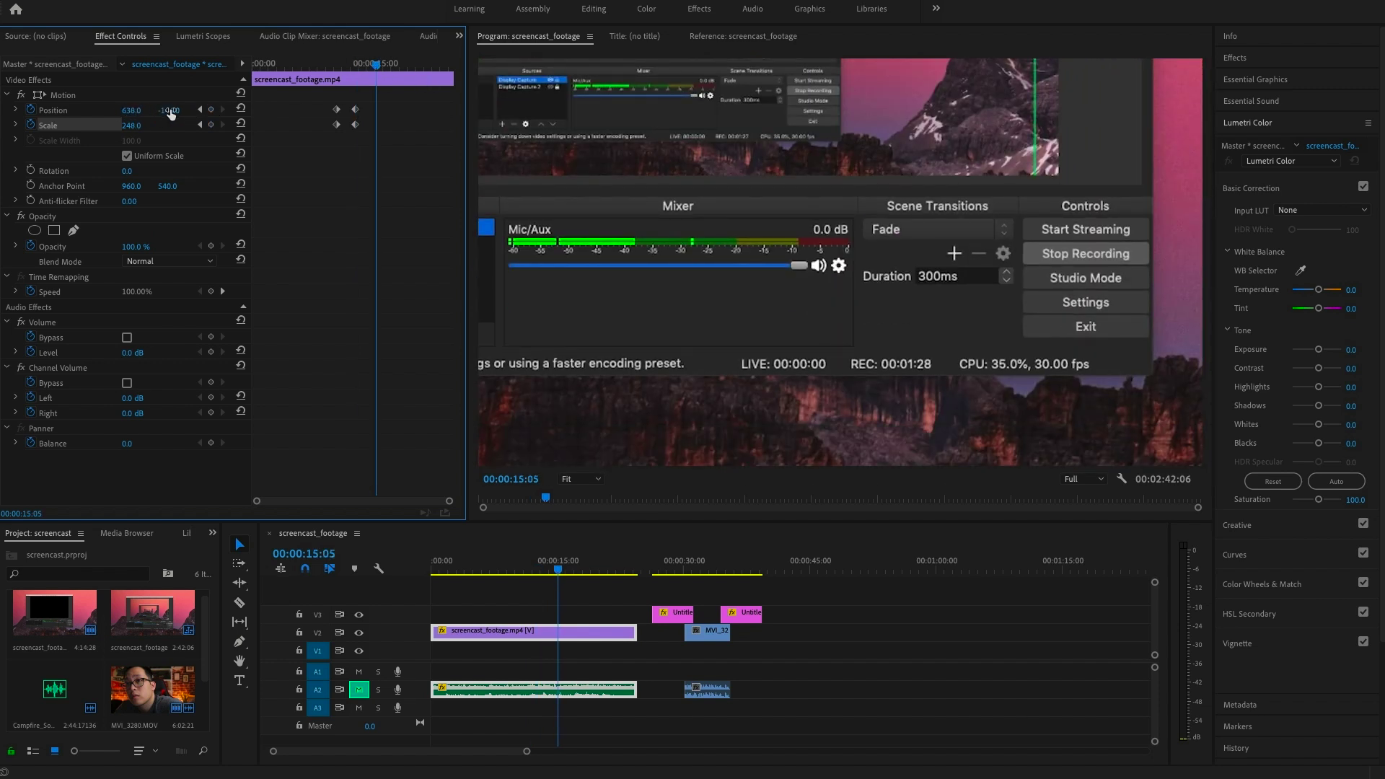
{"action": "left_click_drag", "start_coordinate": [133, 109], "coordinate": [213, 196]}
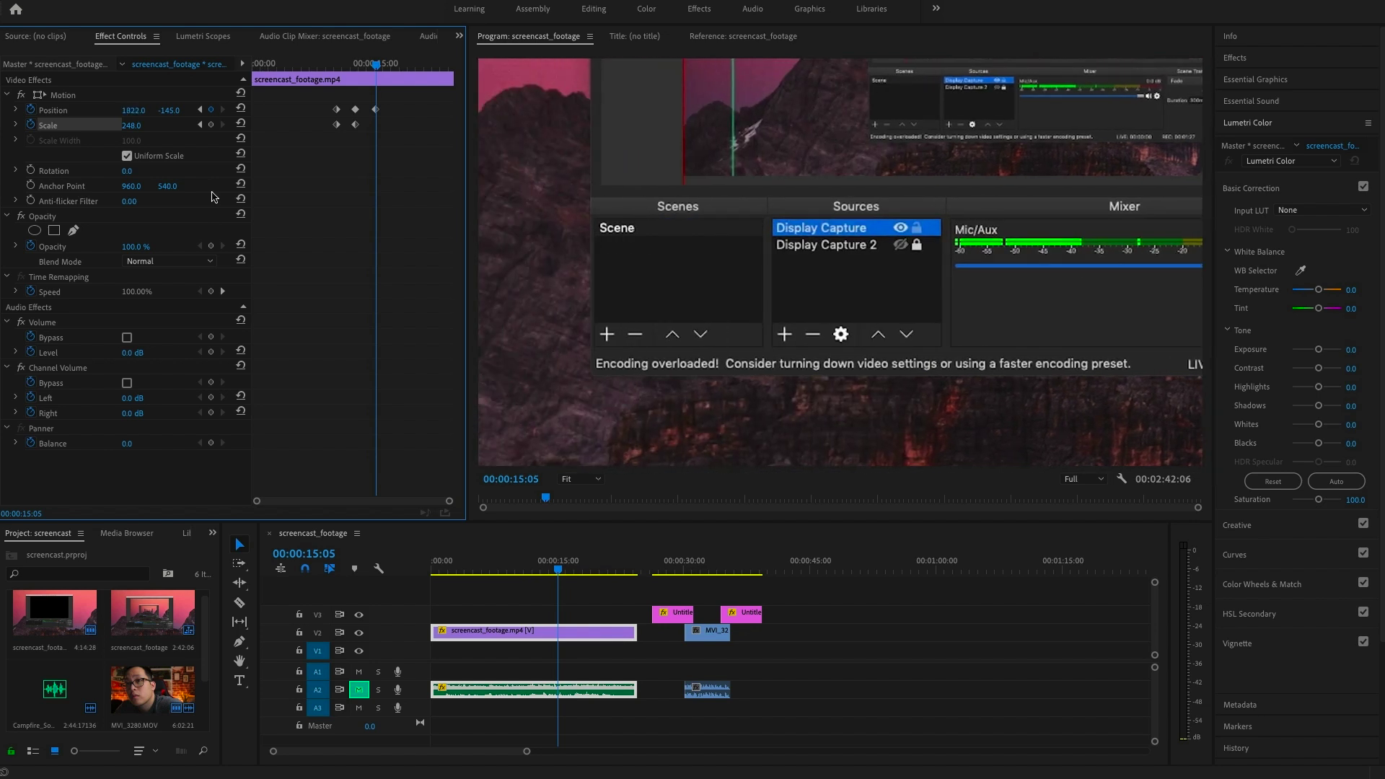
{"action": "left_click", "coordinate": [520, 566]}
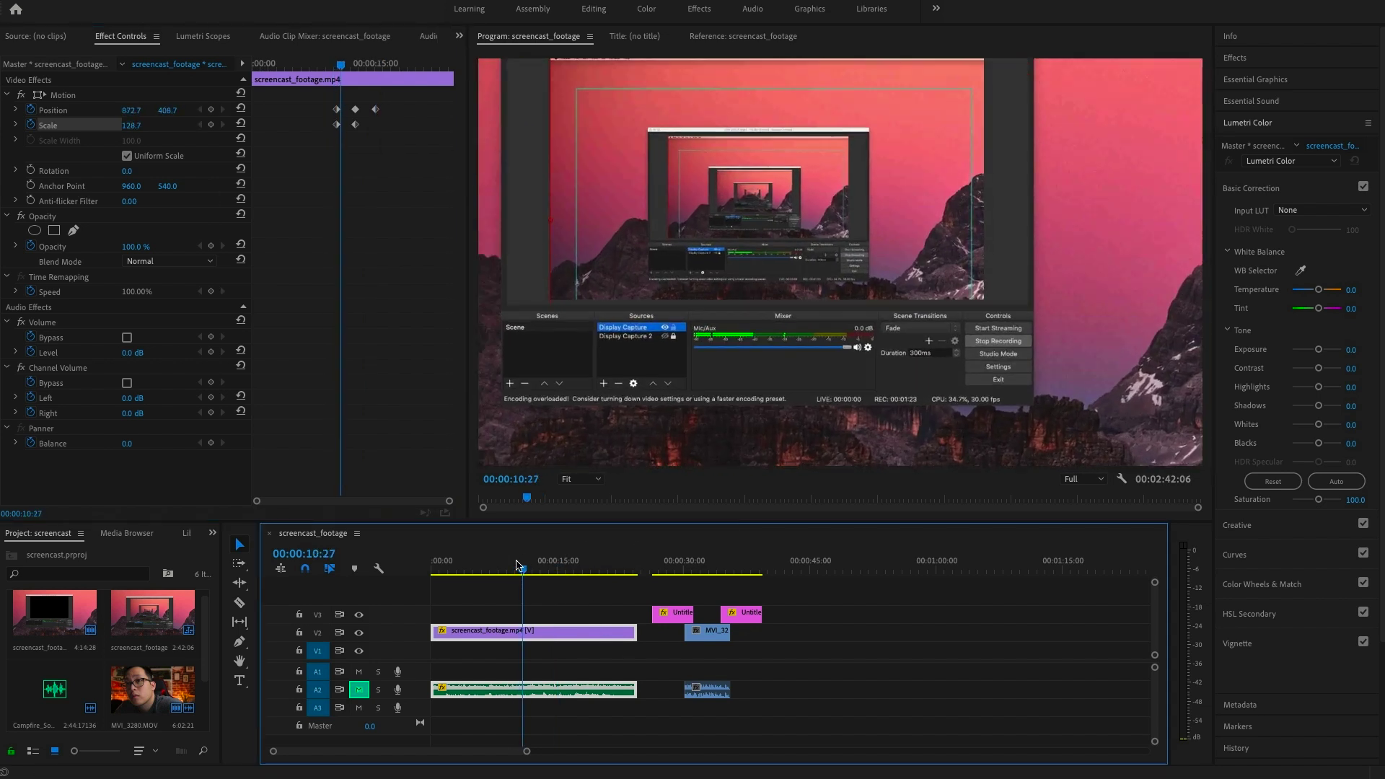
{"action": "key", "text": "space"}
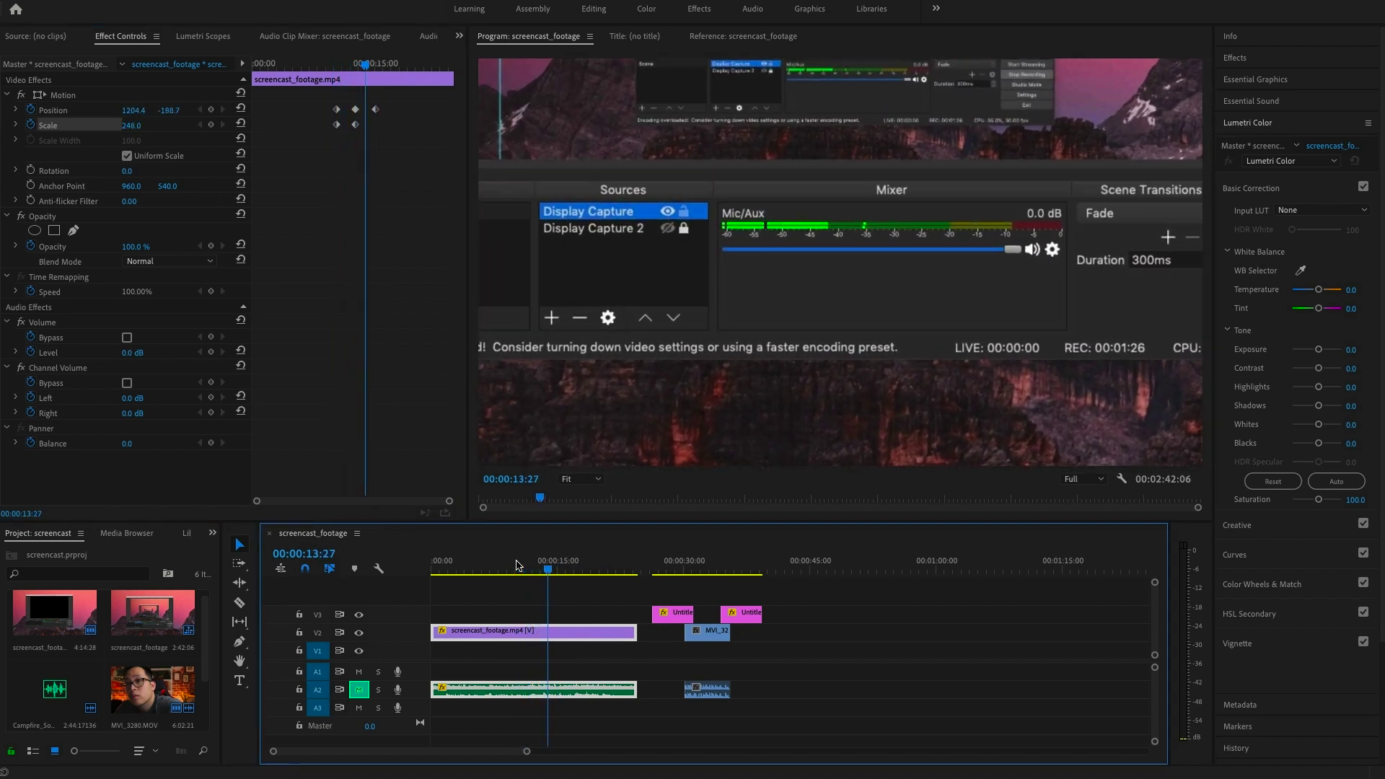